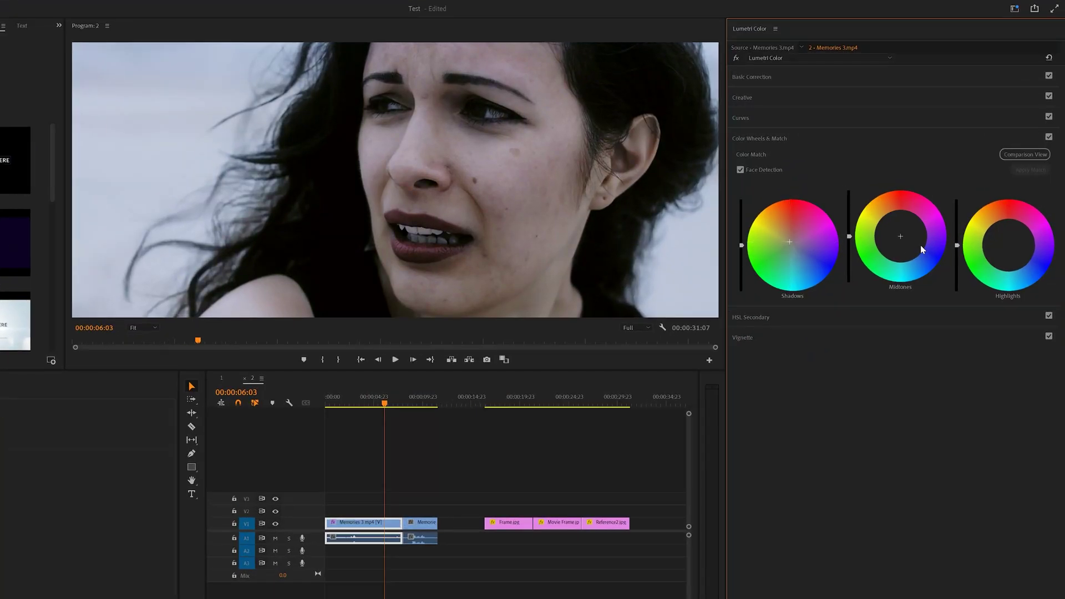
# - Shift the midtone and highlight tints of the woman's close-up clip with the Lumetri color wheels
pyautogui.moveTo(900, 236); pyautogui.dragTo(905, 234)
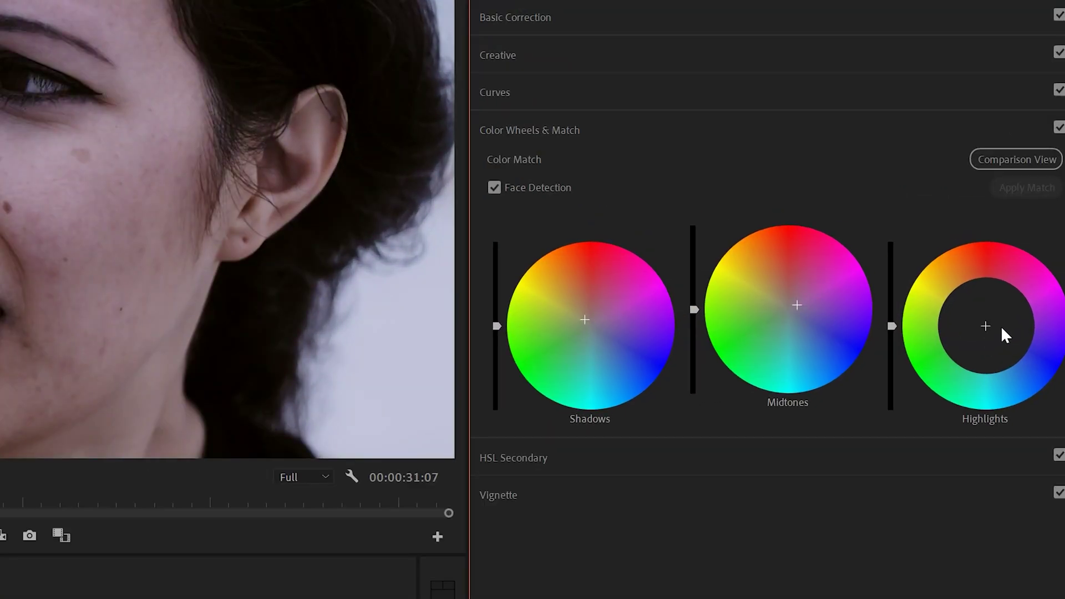
pyautogui.moveTo(1009, 245); pyautogui.dragTo(1009, 241)
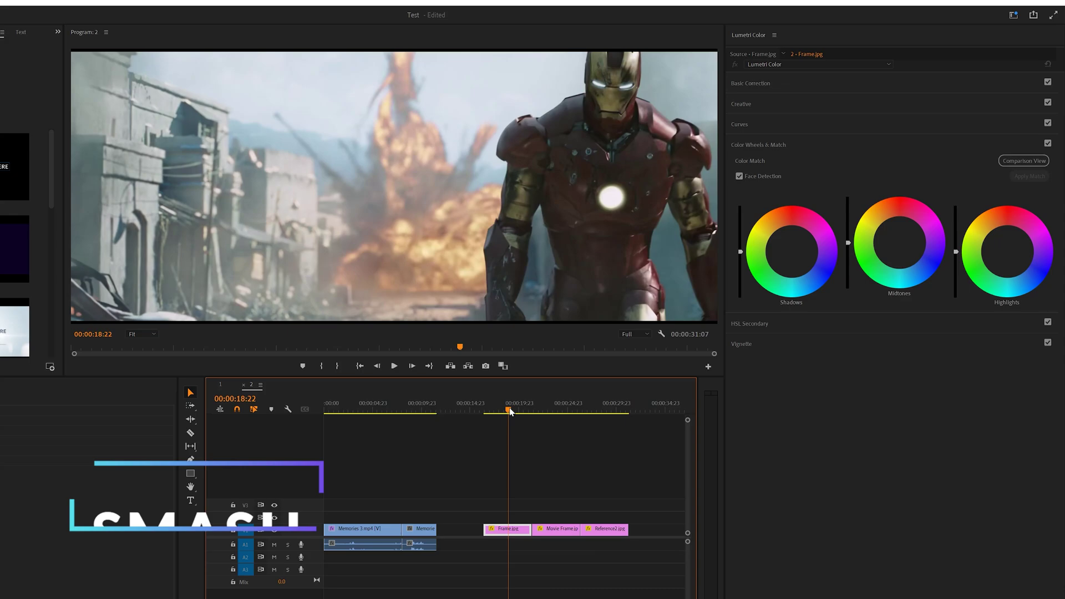
# - Show the Lumetri Color controls for the man's clip and turn on Comparison View for color matching
pyautogui.moveTo(511, 411); pyautogui.dragTo(592, 419)
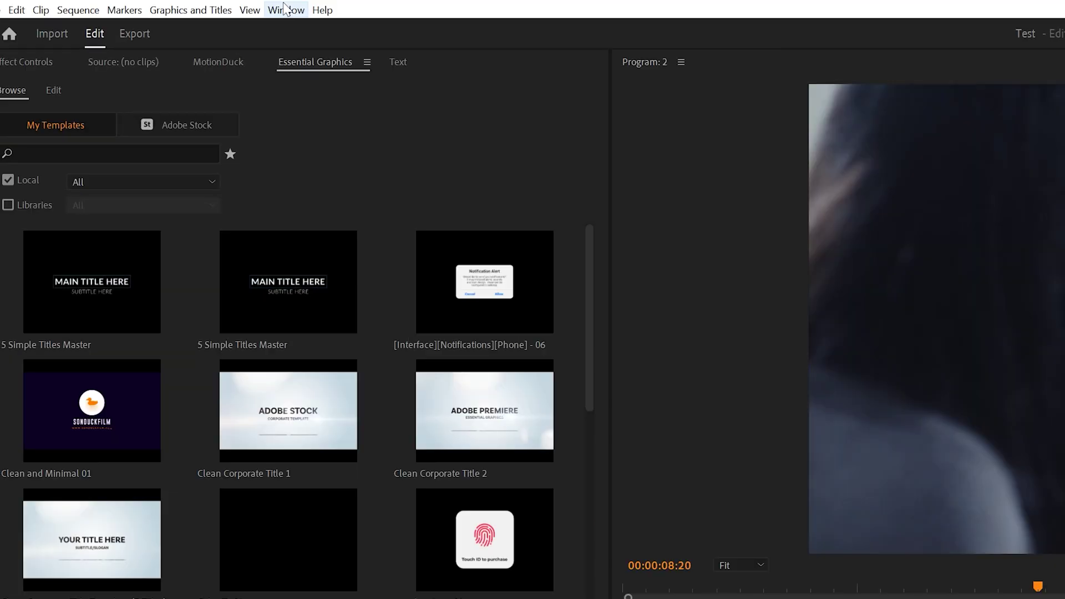
pyautogui.click(286, 10)
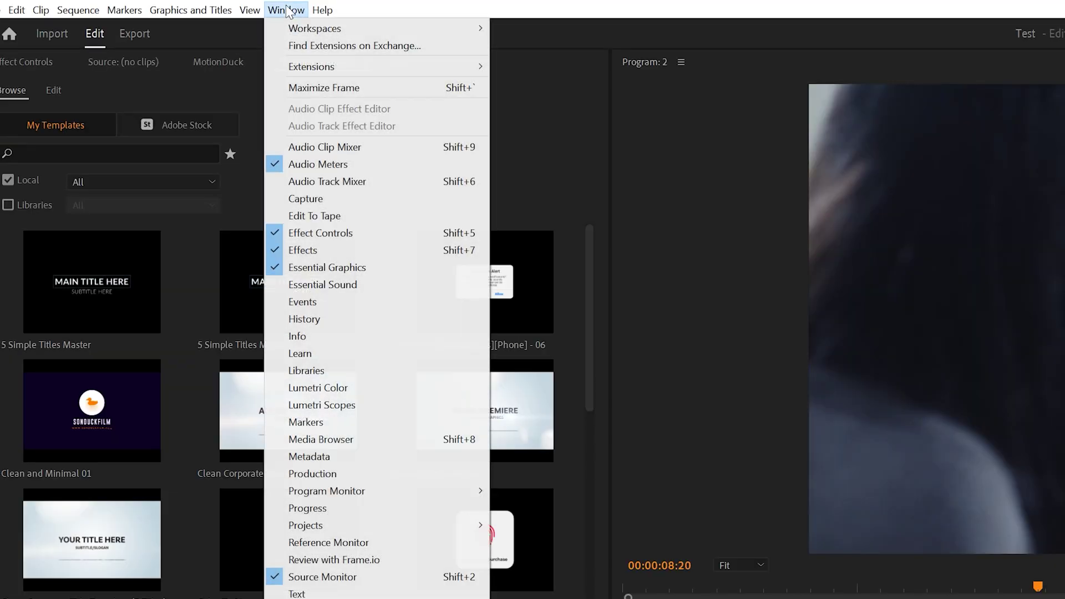
pyautogui.click(336, 387)
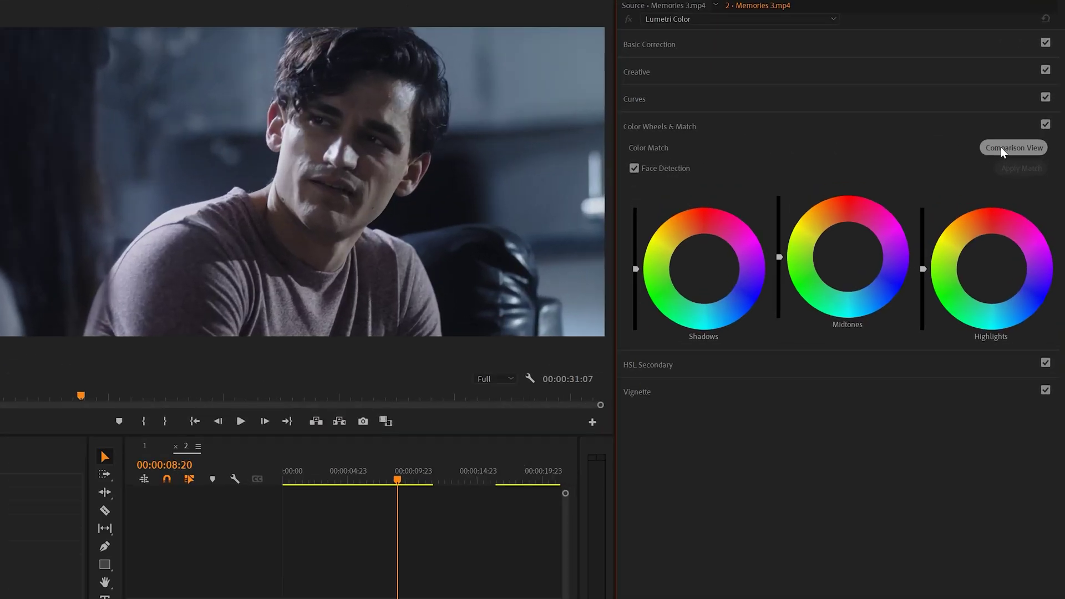
pyautogui.click(1001, 147)
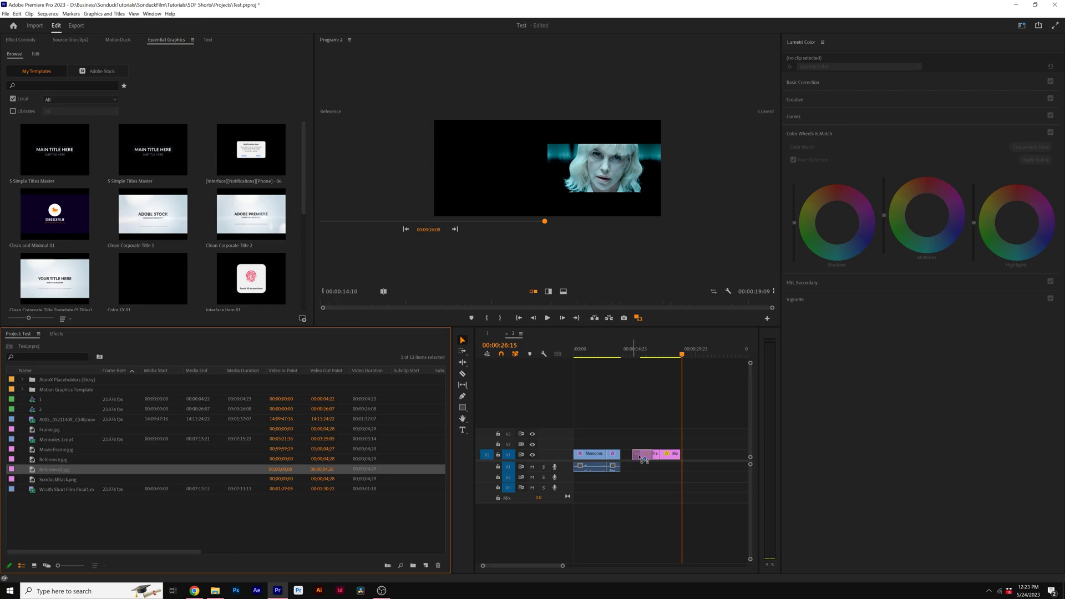
# - Set the reference frame to Reference2.jpg at about 00:00:30:06 and apply the color match to the man's clip
pyautogui.moveTo(639, 456); pyautogui.dragTo(687, 454)
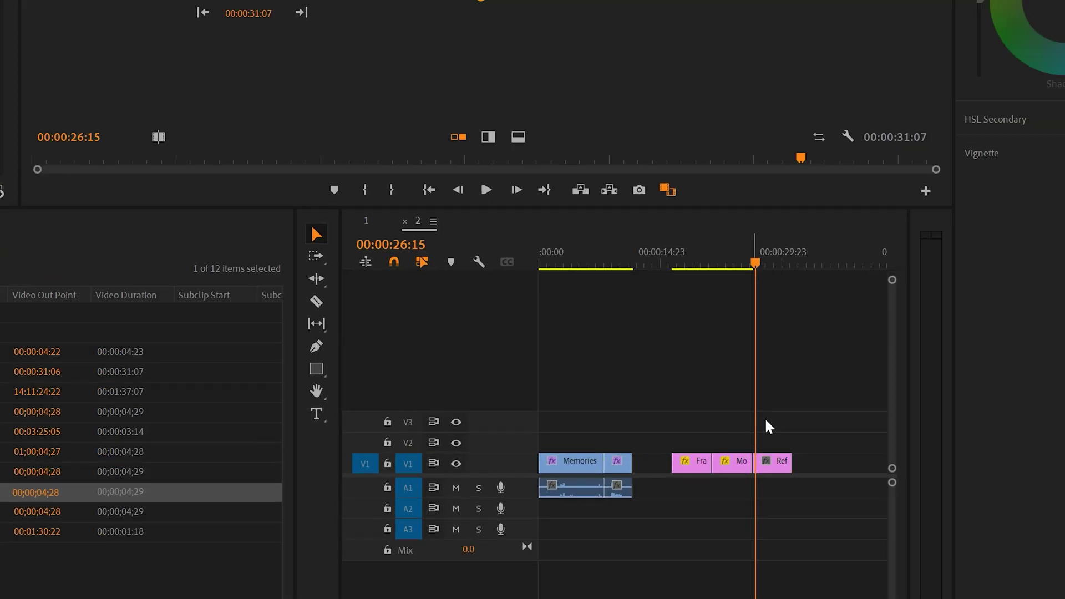
pyautogui.moveTo(777, 244); pyautogui.dragTo(770, 325)
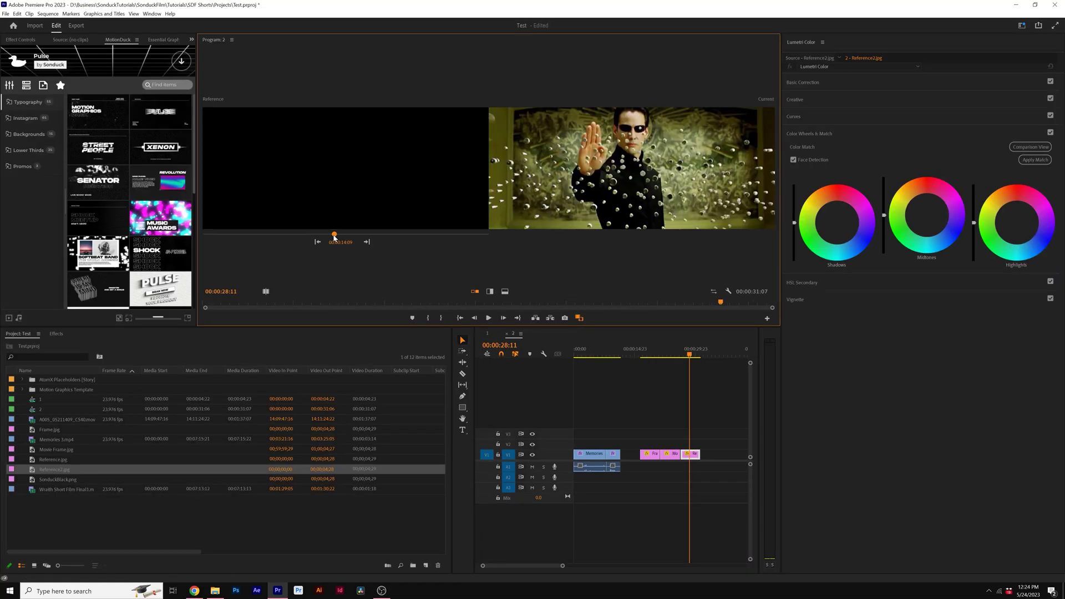
pyautogui.moveTo(336, 237); pyautogui.dragTo(482, 236)
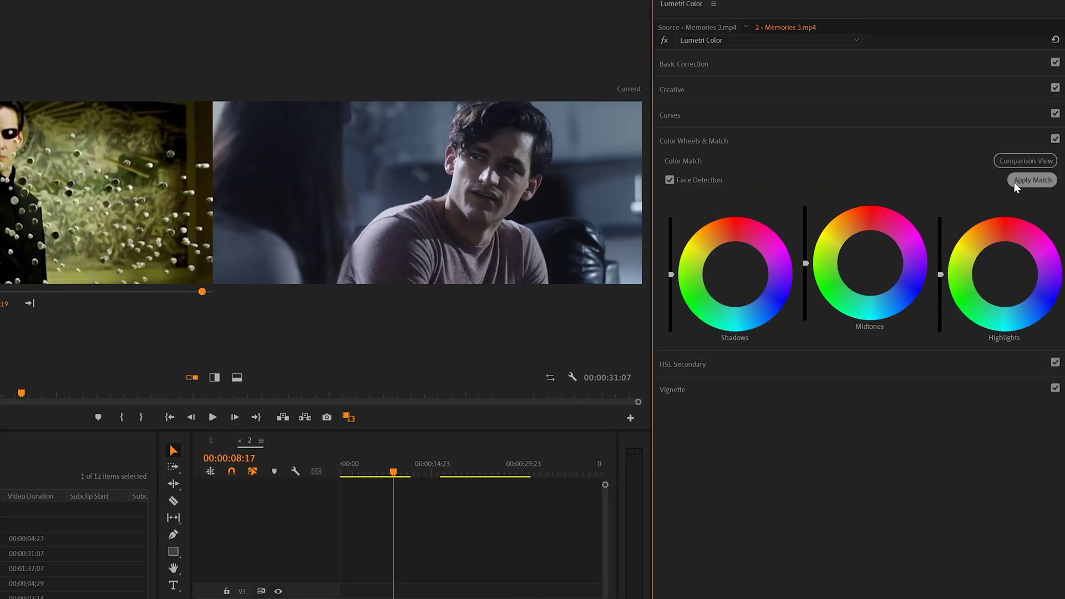
pyautogui.click(1015, 183)
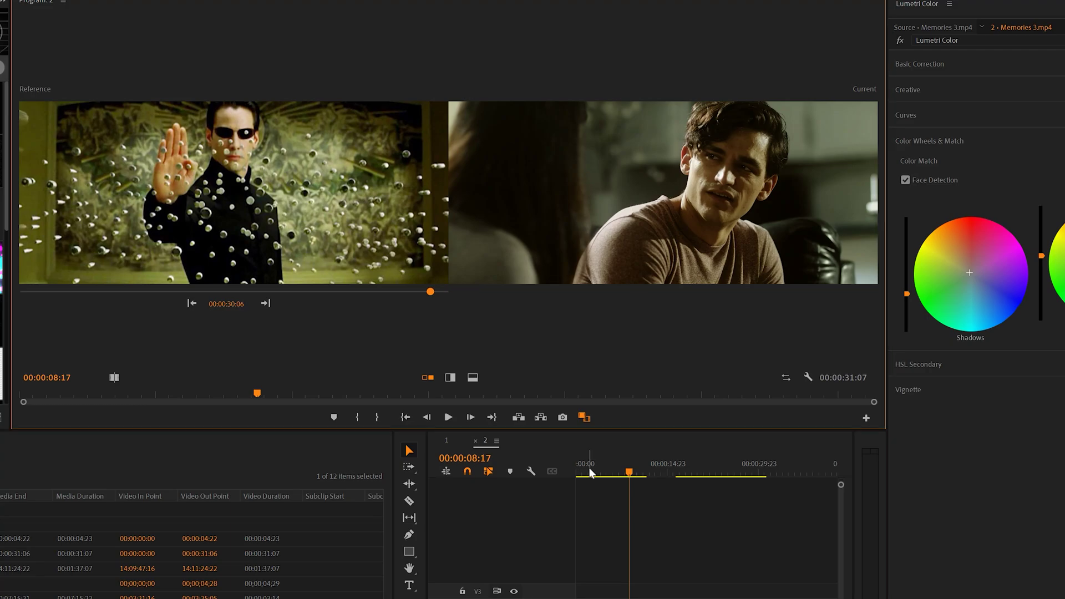
# - Color-match the woman's close-up to the reference frame, and raise its exposure to 0.9 and contrast to 11.2
pyautogui.click(599, 472)
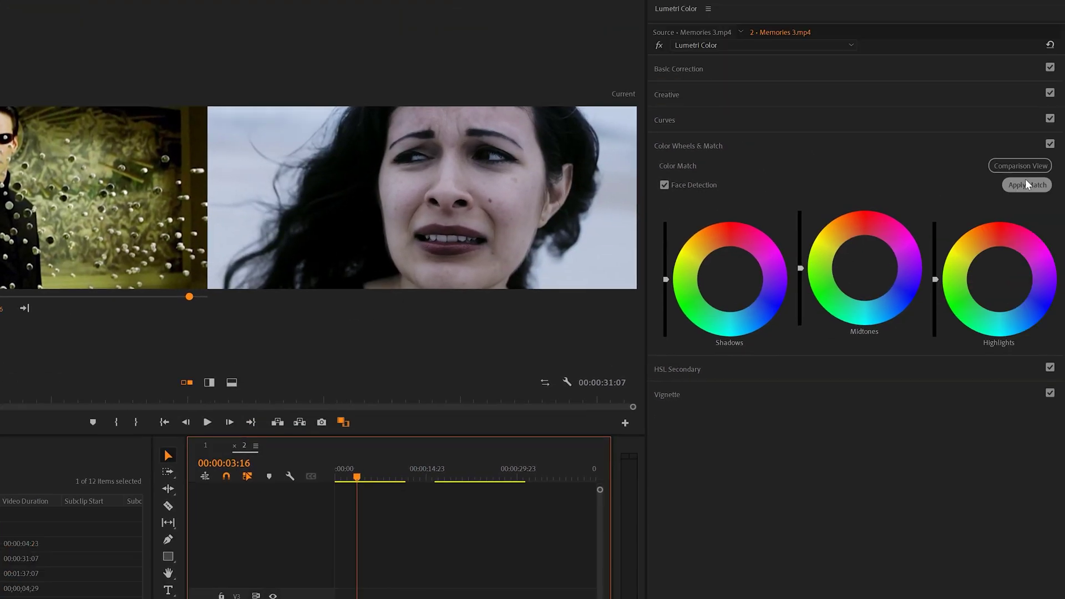
pyautogui.click(1027, 184)
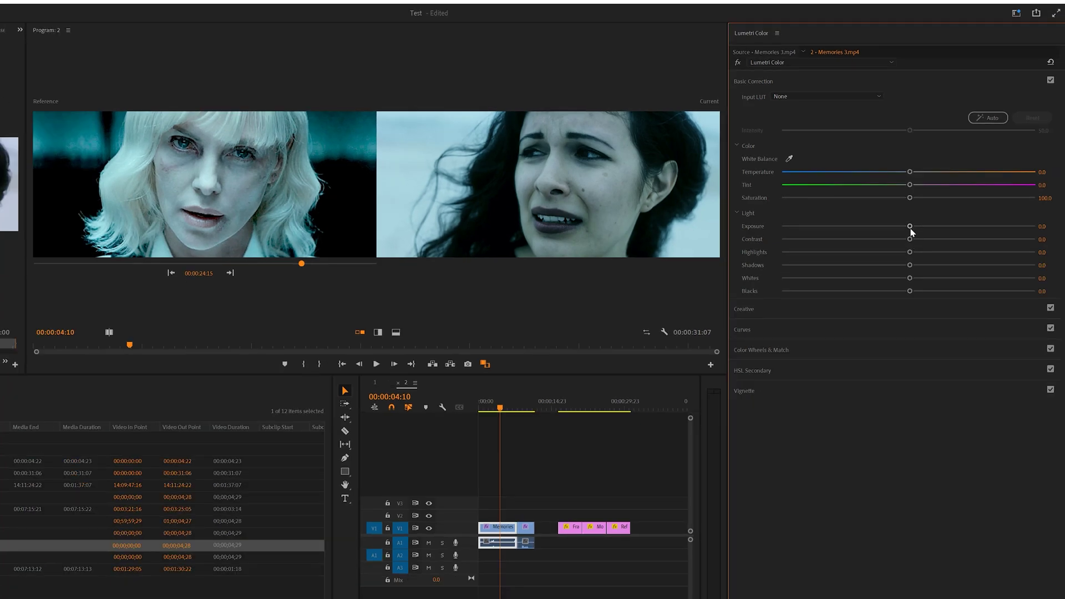
pyautogui.moveTo(905, 225); pyautogui.dragTo(922, 236)
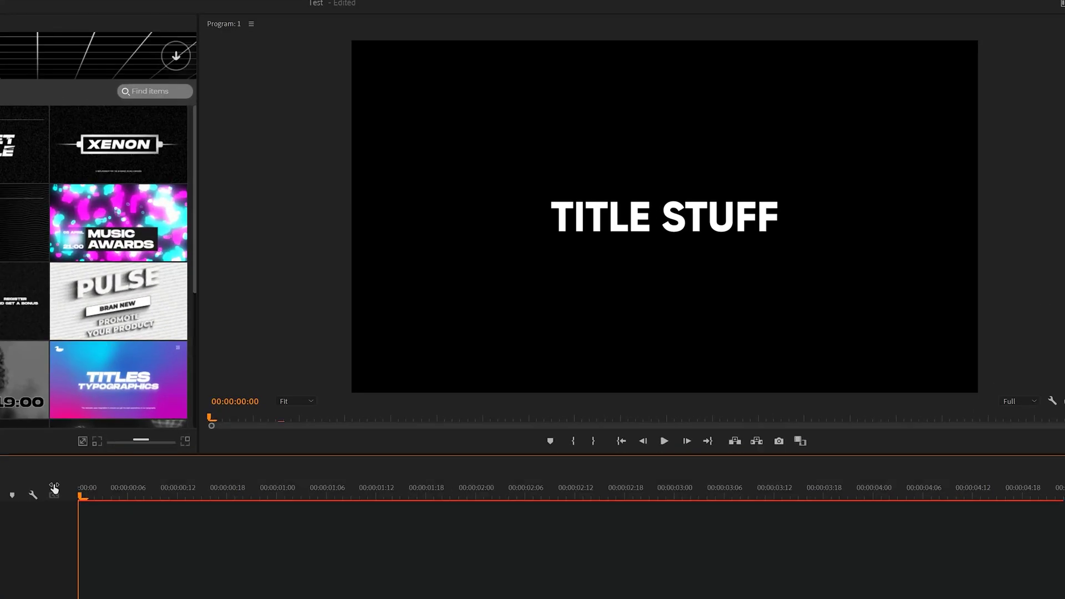
# - Play the TITLE STUFF sequence from its beginning to preview the title
pyautogui.press('space')
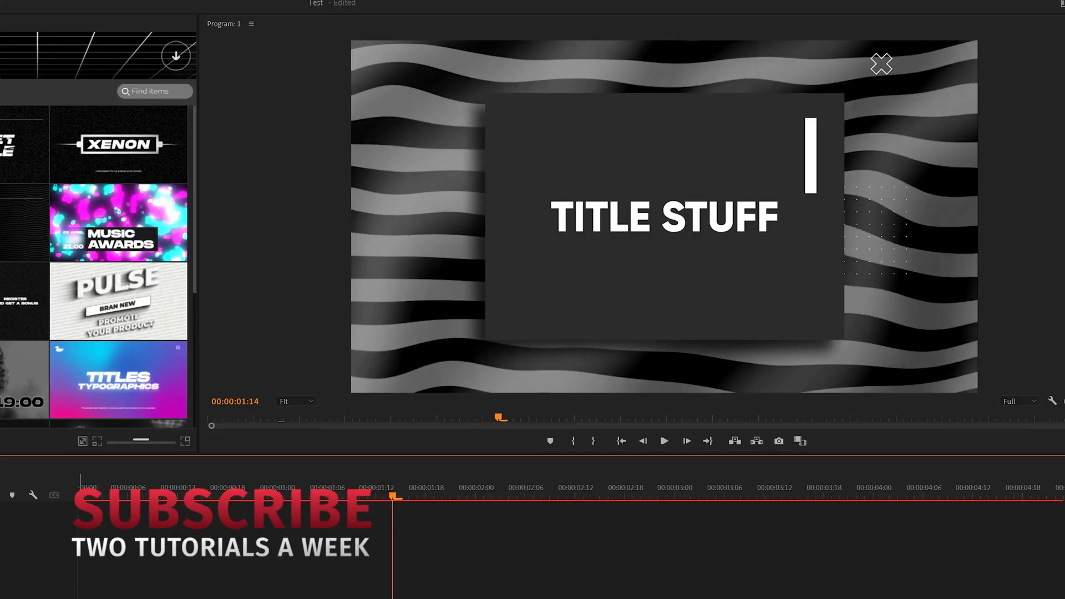
pyautogui.click(80, 488)
pyautogui.press('space')
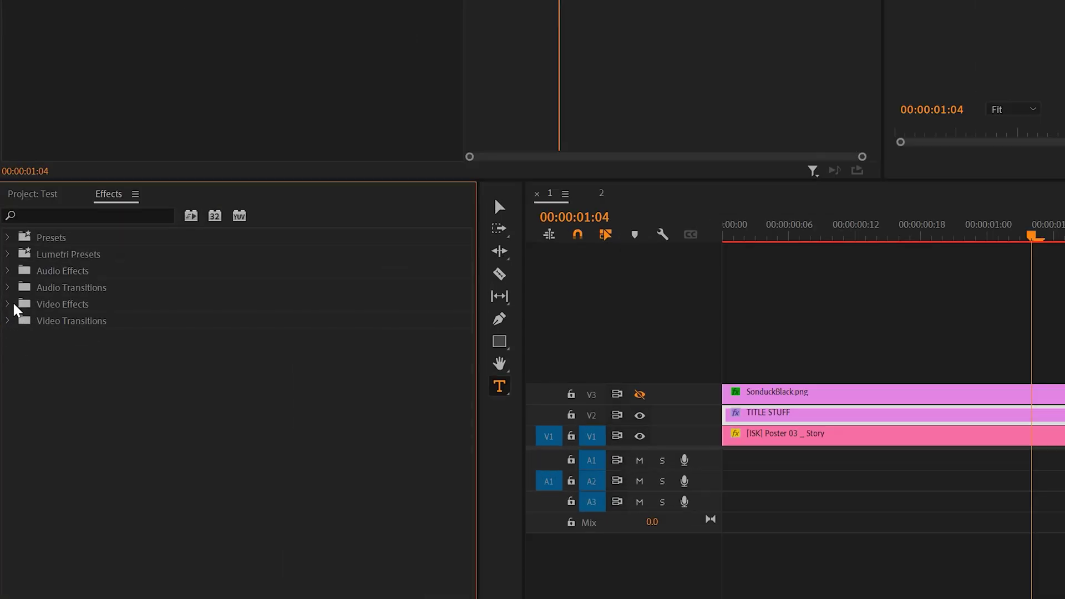
# - Apply the Basic 3D video effect from the Perspective group to the TITLE STUFF clip
pyautogui.click(4, 389)
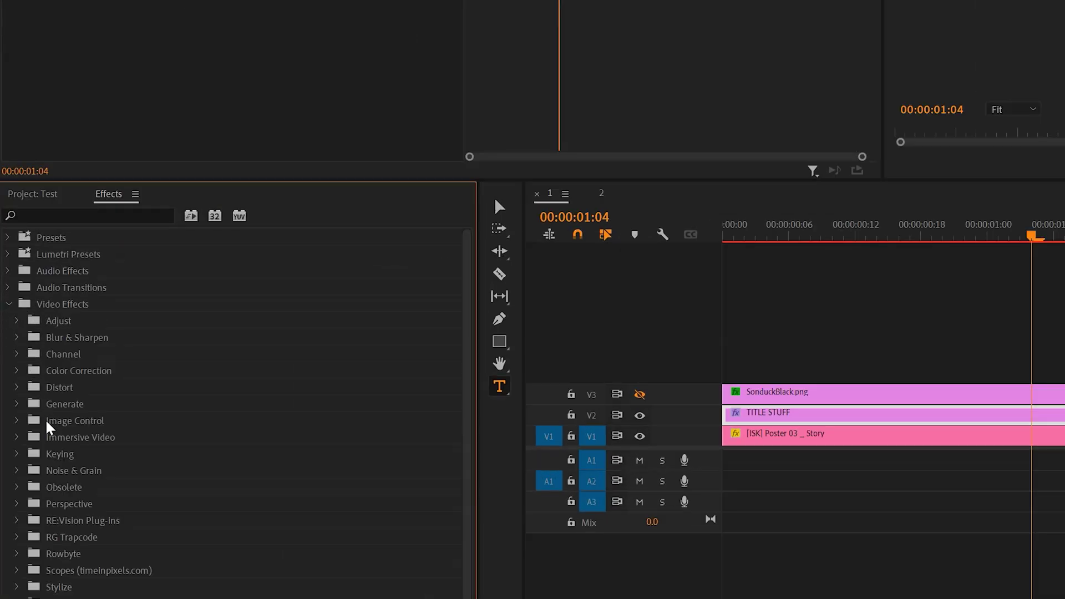
pyautogui.scroll(-2, 47, 430)
pyautogui.click(17, 467)
pyautogui.moveTo(69, 487); pyautogui.dragTo(771, 413)
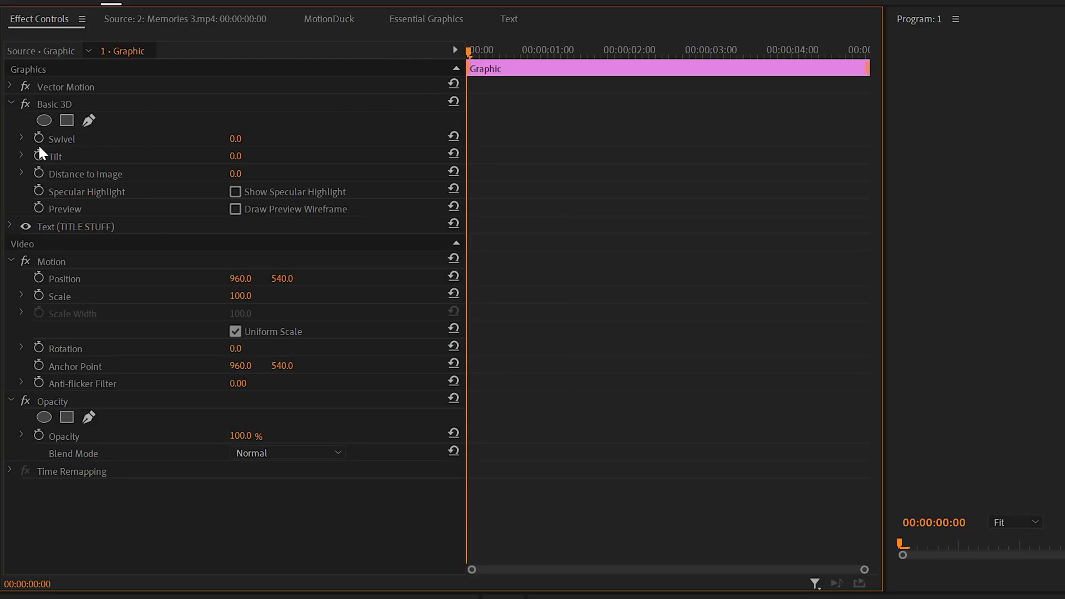
# - Keyframe the title's Basic 3D Swivel from 0 at the clip start to 360 degrees at about one second
pyautogui.click(39, 138)
pyautogui.moveTo(496, 54); pyautogui.dragTo(554, 59)
pyautogui.click(234, 139)
pyautogui.write('360')
pyautogui.press('Return')
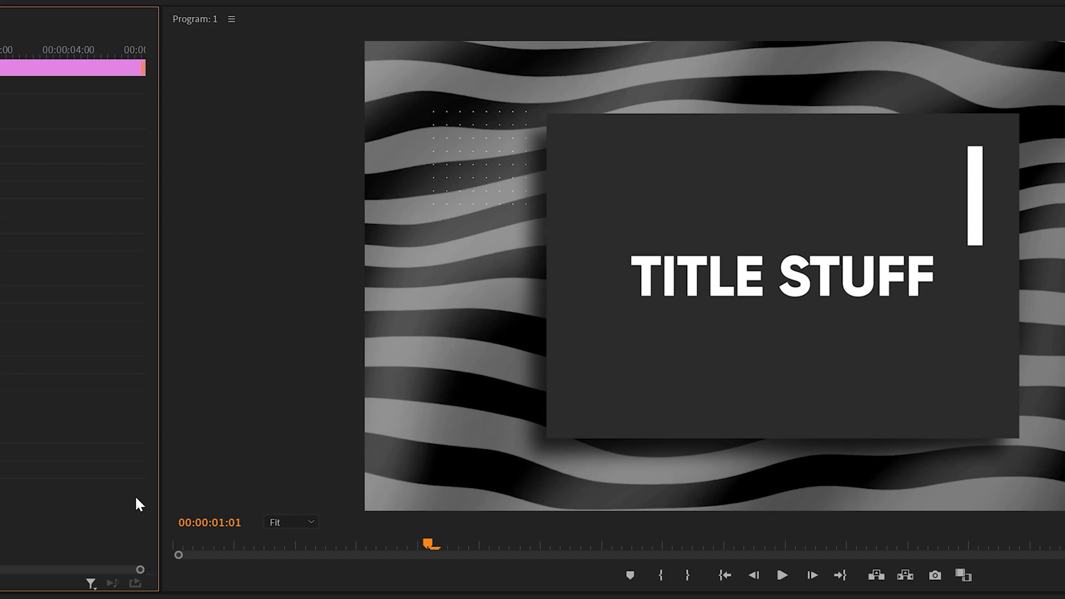
# - Play back the title's swivel animation from the start of the sequence
pyautogui.press('Home')
pyautogui.press('space')
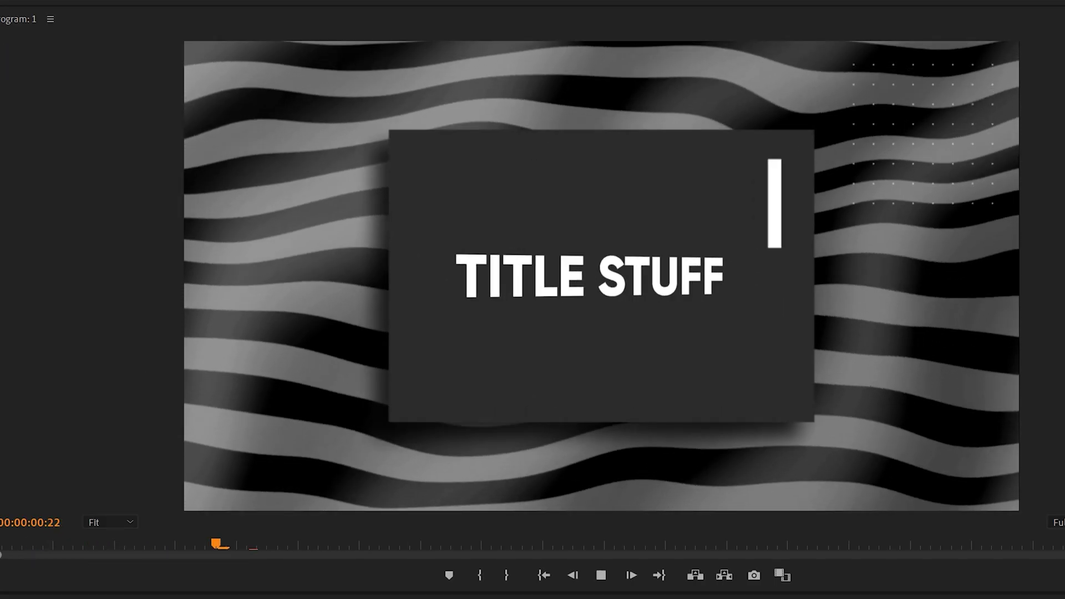
pyautogui.press('space')
# - Set the ending Swivel keyframe to Auto Bezier interpolation and expand the Swivel property's graph
pyautogui.moveTo(286, 56); pyautogui.dragTo(269, 88)
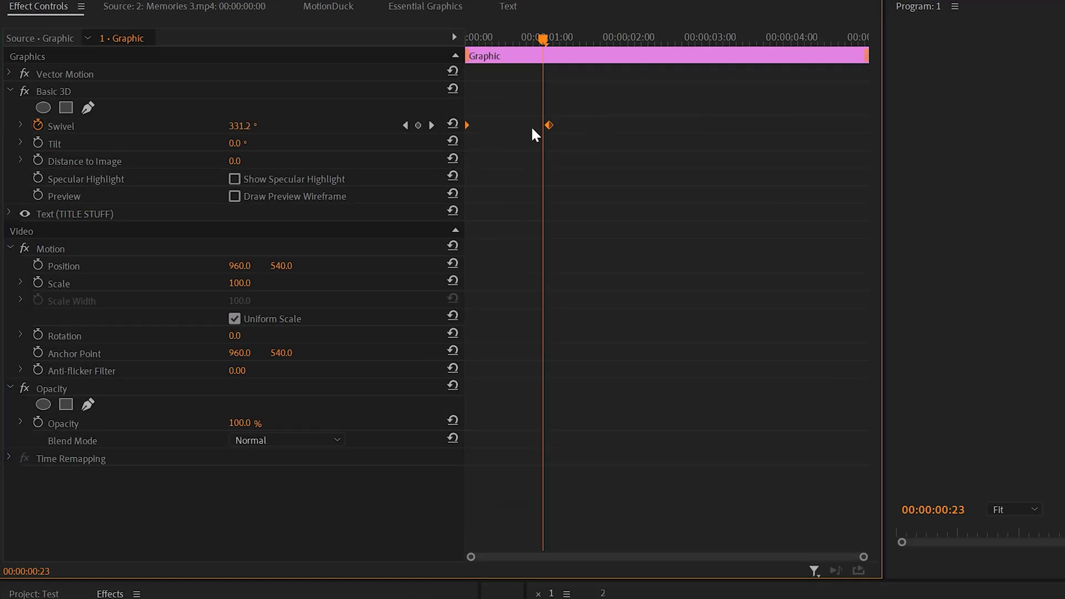
pyautogui.rightClick(275, 98)
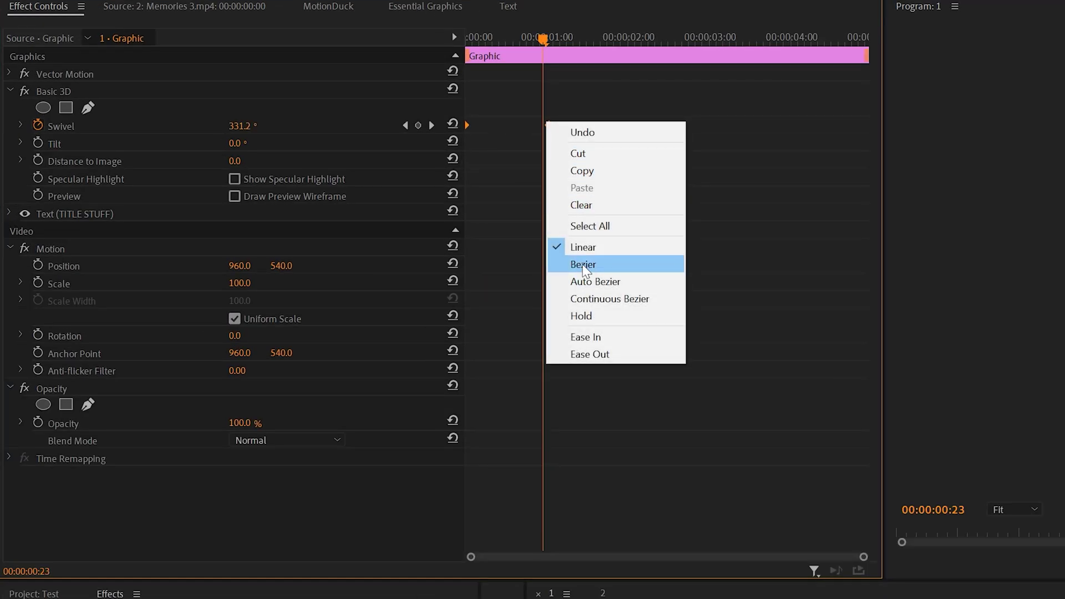
pyautogui.click(595, 281)
pyautogui.click(21, 126)
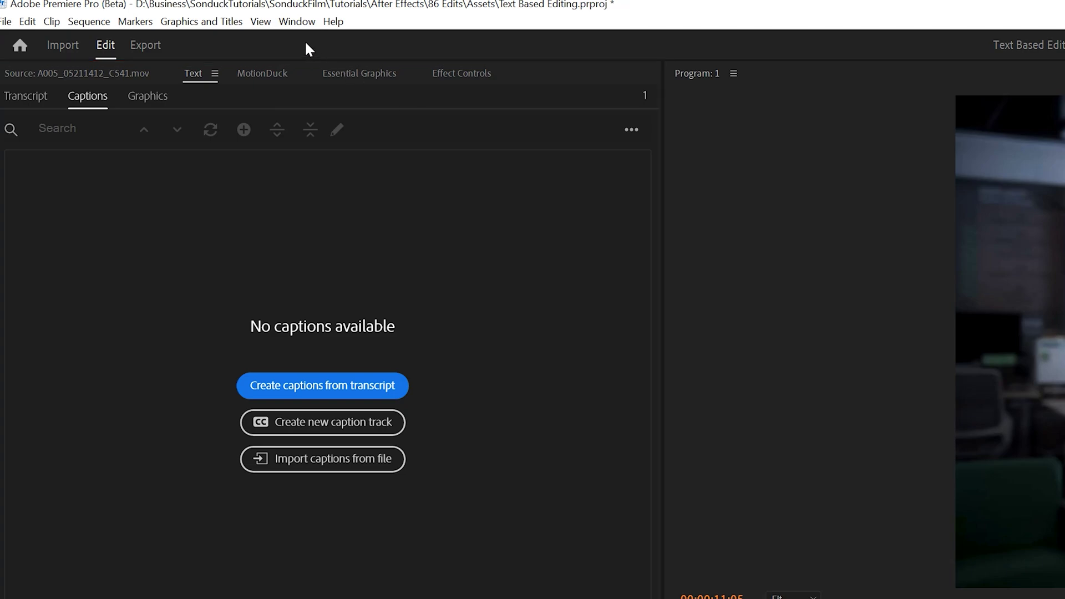
# - Show the transcript tools and transcribe the source clip A003_09260917_C020.mp4
pyautogui.click(296, 21)
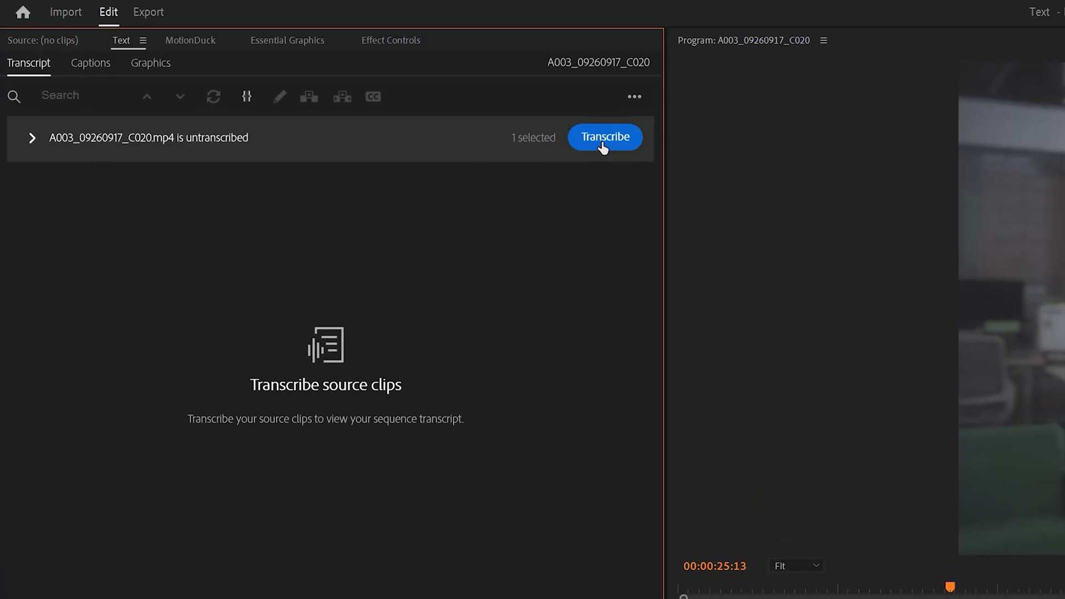
pyautogui.click(603, 148)
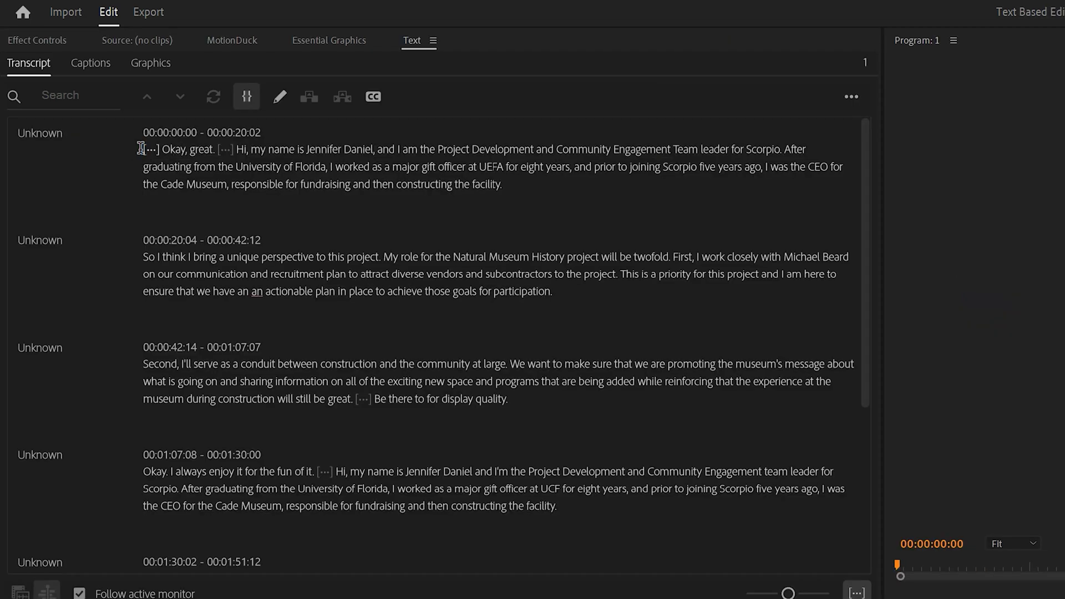
# - Extract the first three transcript passages from the interview sequence, from "Okay, great" through "Be there to for display quality."
pyautogui.moveTo(141, 149); pyautogui.dragTo(514, 190)
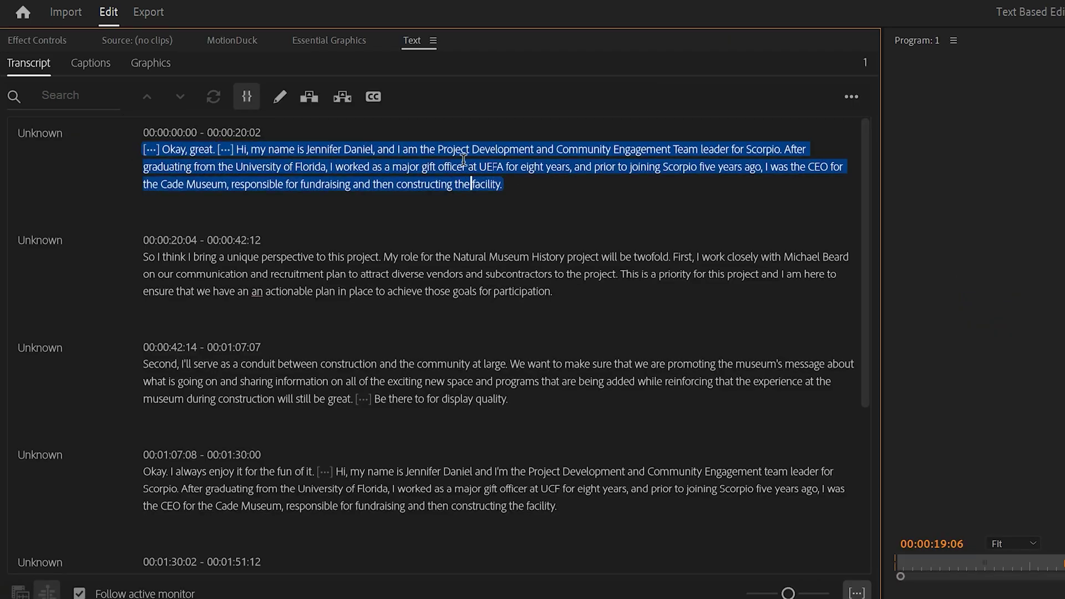
pyautogui.click(340, 105)
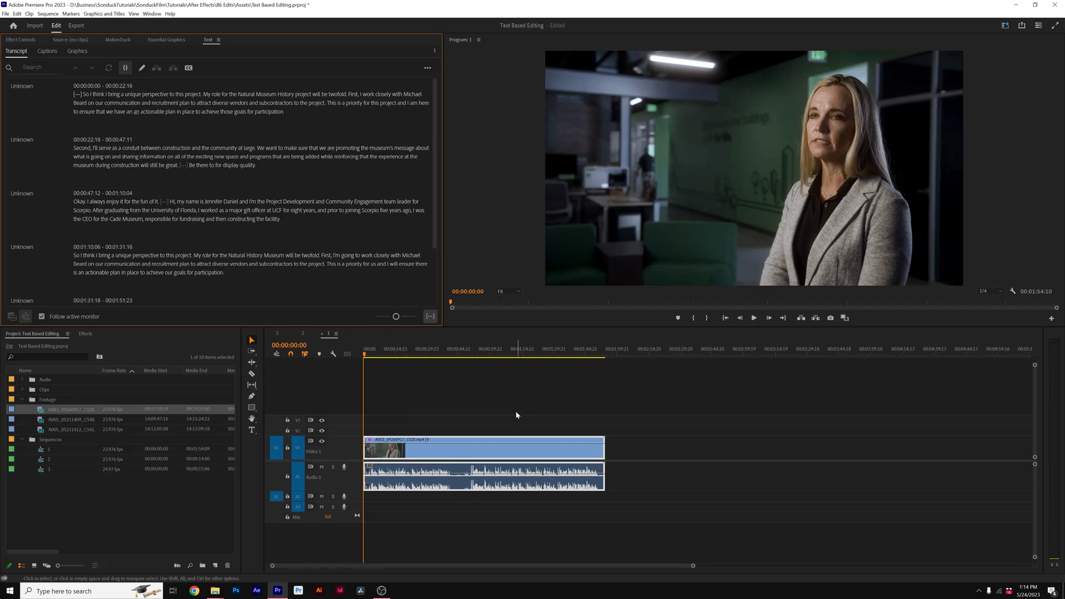
pyautogui.click(239, 165)
pyautogui.moveTo(74, 93); pyautogui.dragTo(274, 168)
pyautogui.click(176, 71)
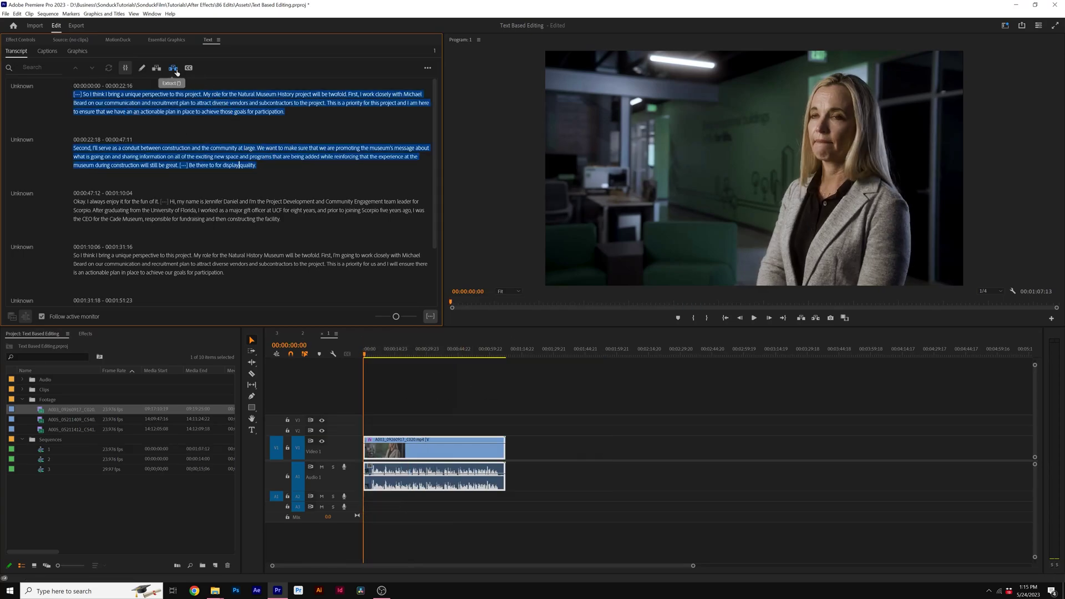
pyautogui.hotkey('ctrl', 'shift', 'z')
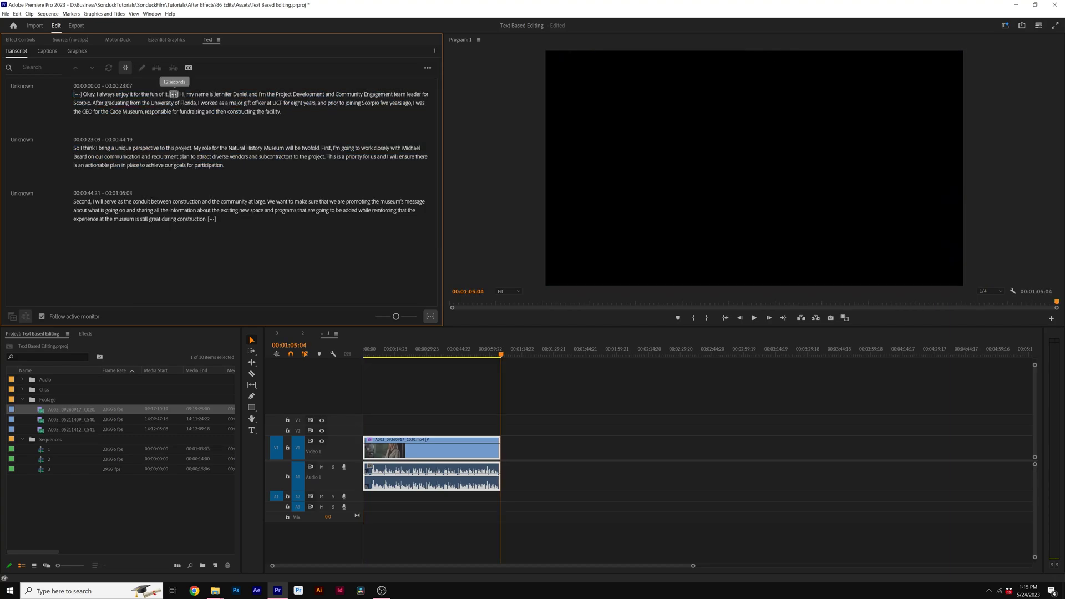
# - Extract the pause at the transcript's end and the sentence "So I think I bring a unique perspective to this project."
pyautogui.click(211, 219)
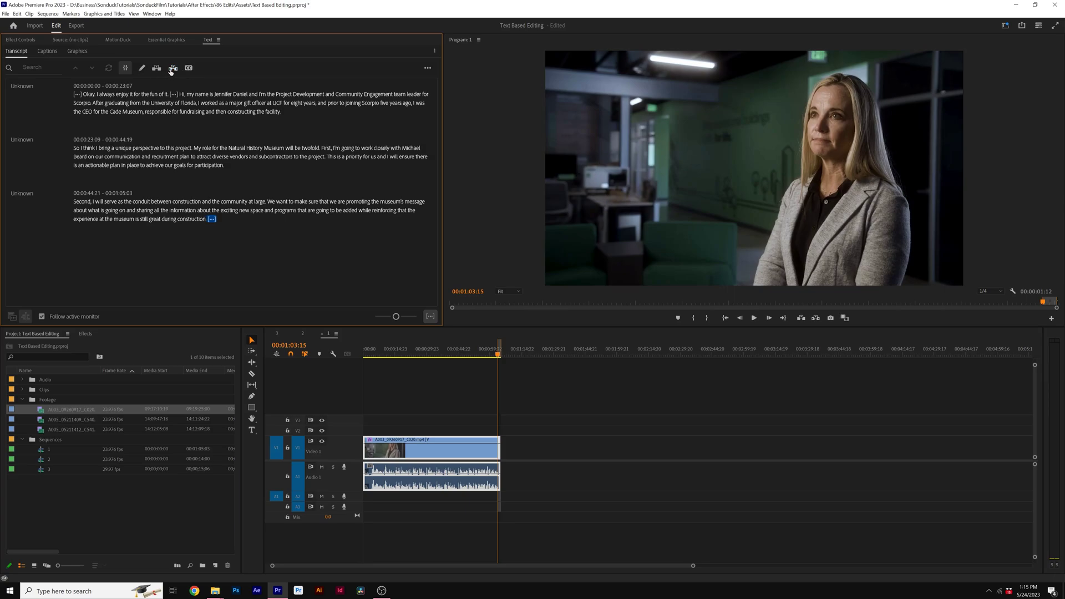
pyautogui.click(172, 68)
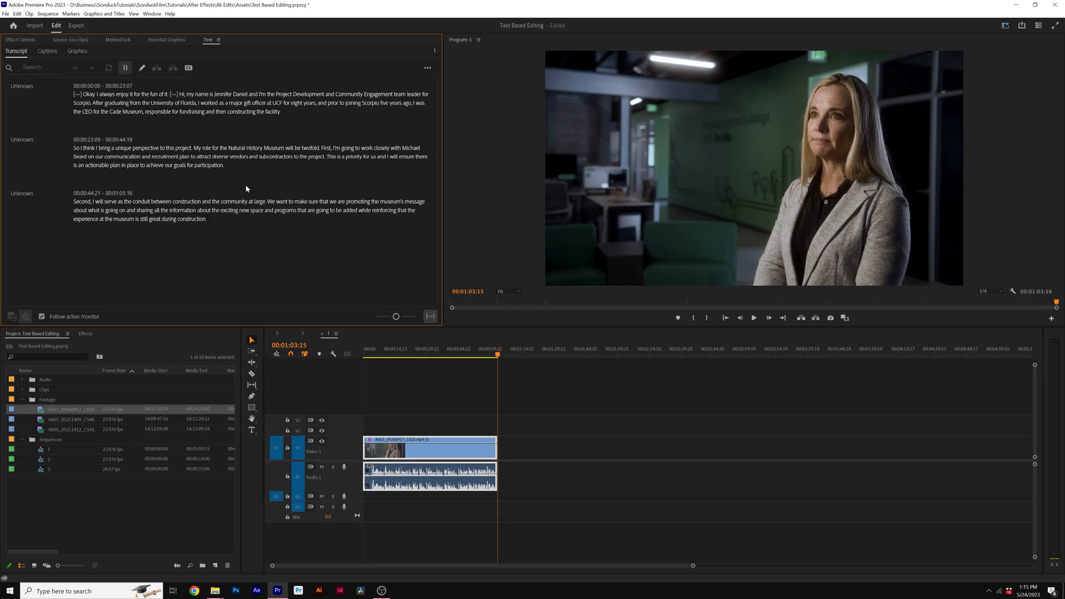
pyautogui.moveTo(189, 148); pyautogui.dragTo(108, 148)
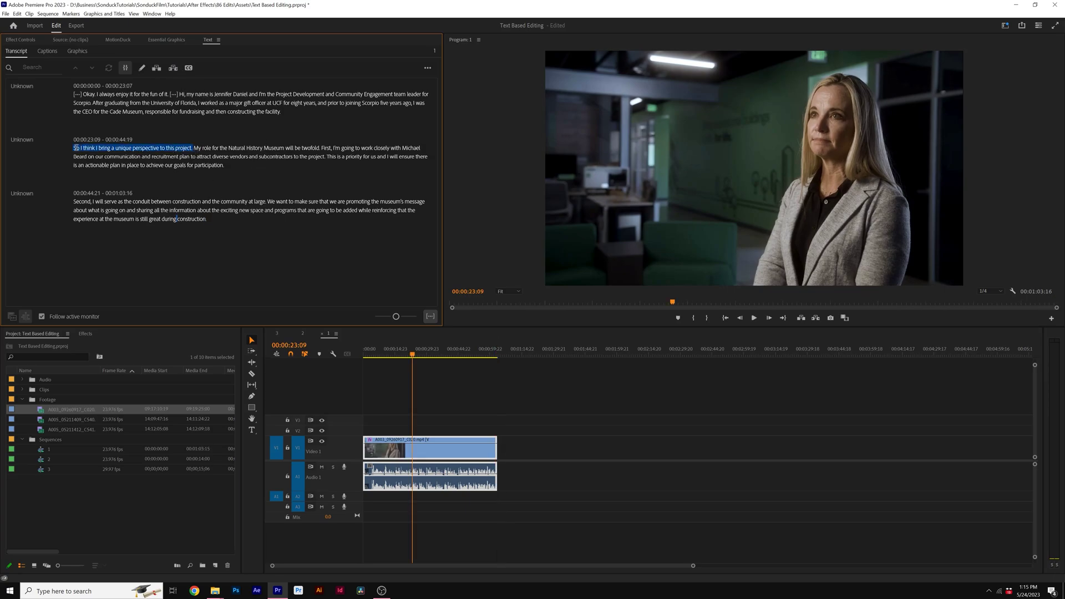
pyautogui.click(174, 68)
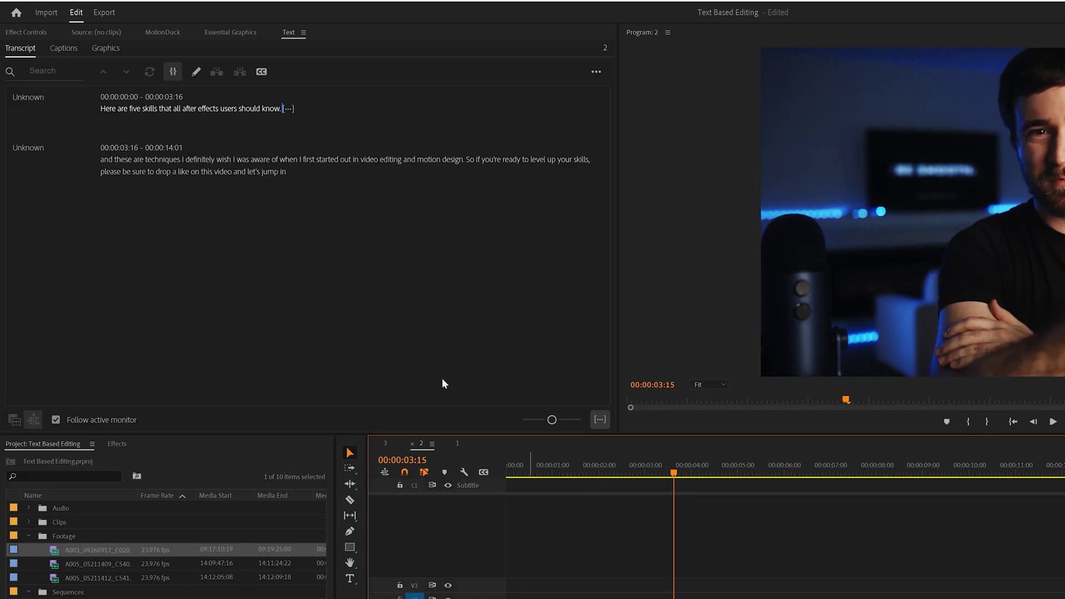
# - Create captions from the transcript in Subtitle format, with a reduced maximum length in characters
pyautogui.click(261, 72)
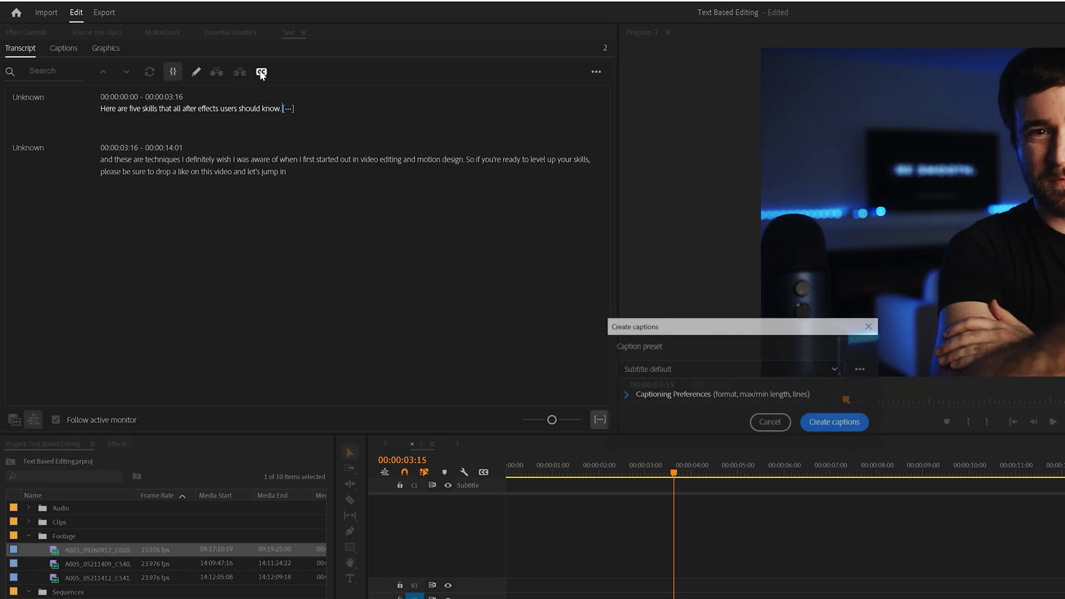
pyautogui.click(624, 397)
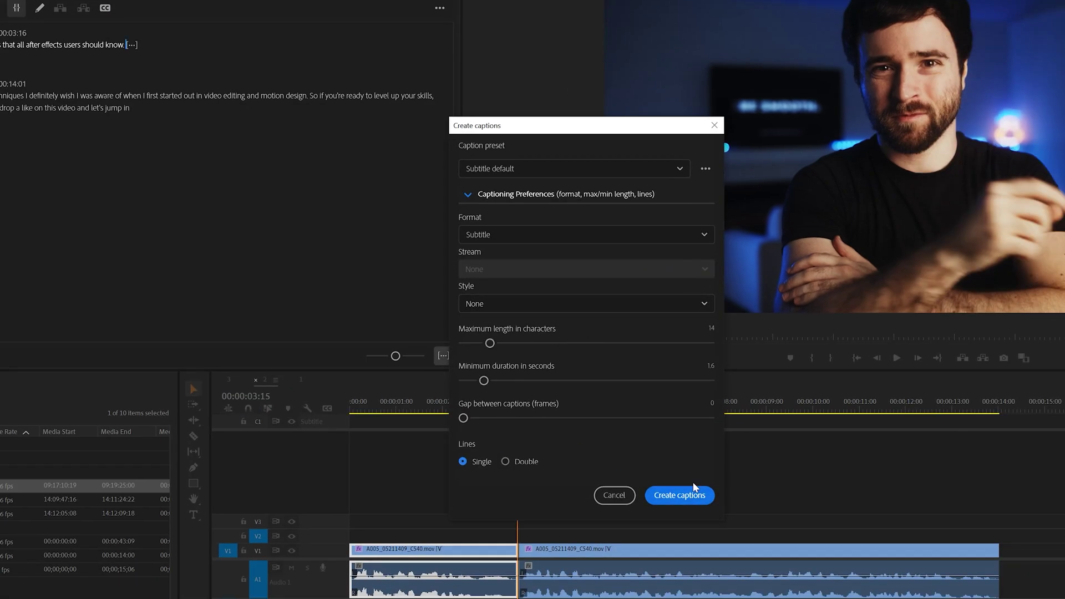
pyautogui.click(694, 489)
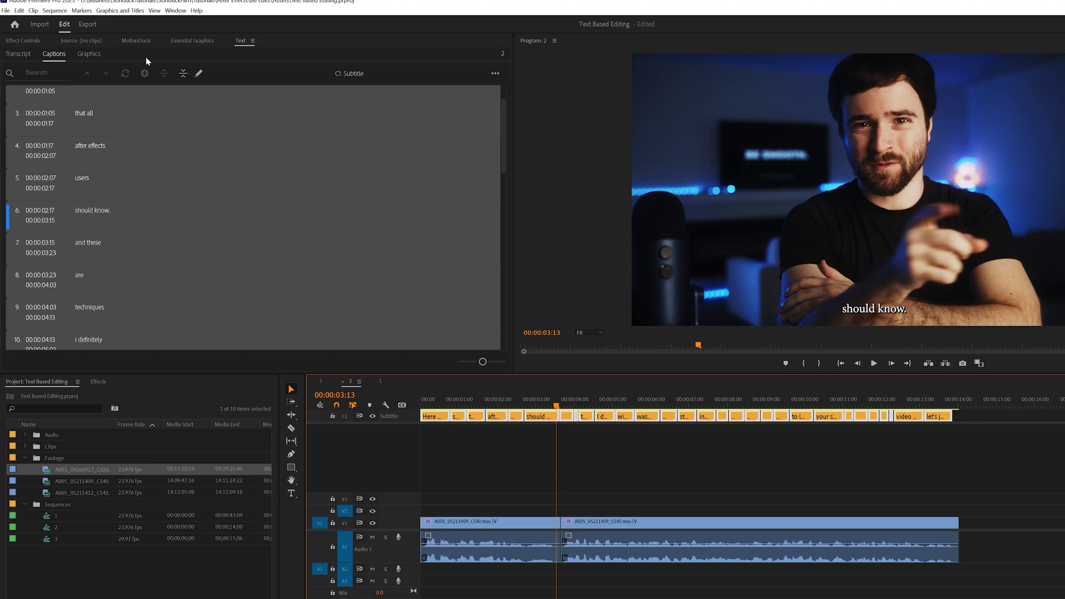
# - Style all captions in the Gilroy font with all caps, black fill and a white background, and turn off the shadow
pyautogui.click(164, 38)
pyautogui.click(230, 43)
pyautogui.click(47, 62)
pyautogui.click(55, 148)
pyautogui.write('Gilroy')
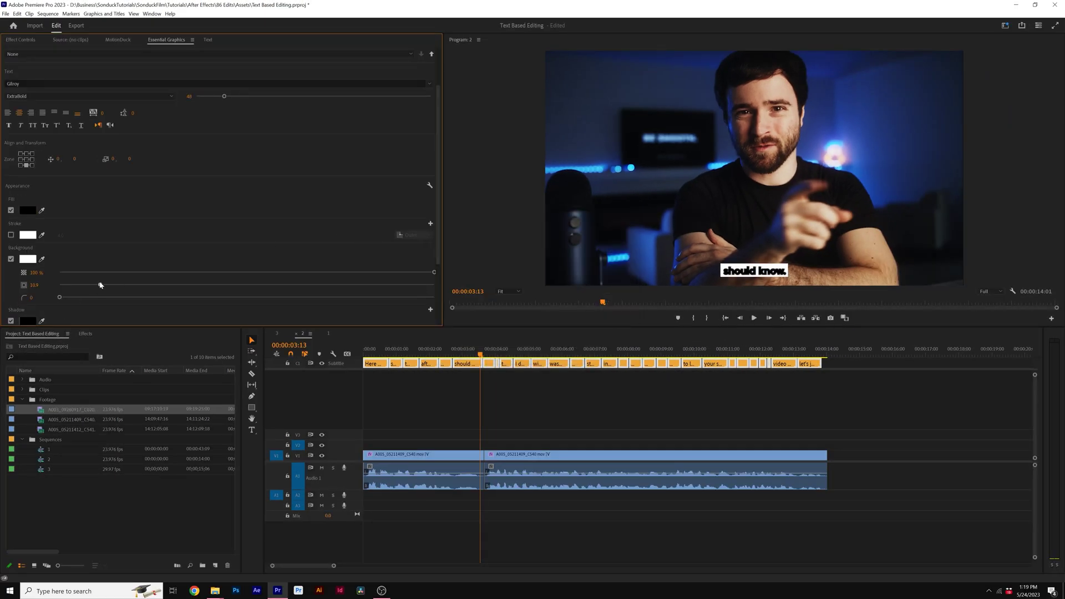
pyautogui.click(11, 321)
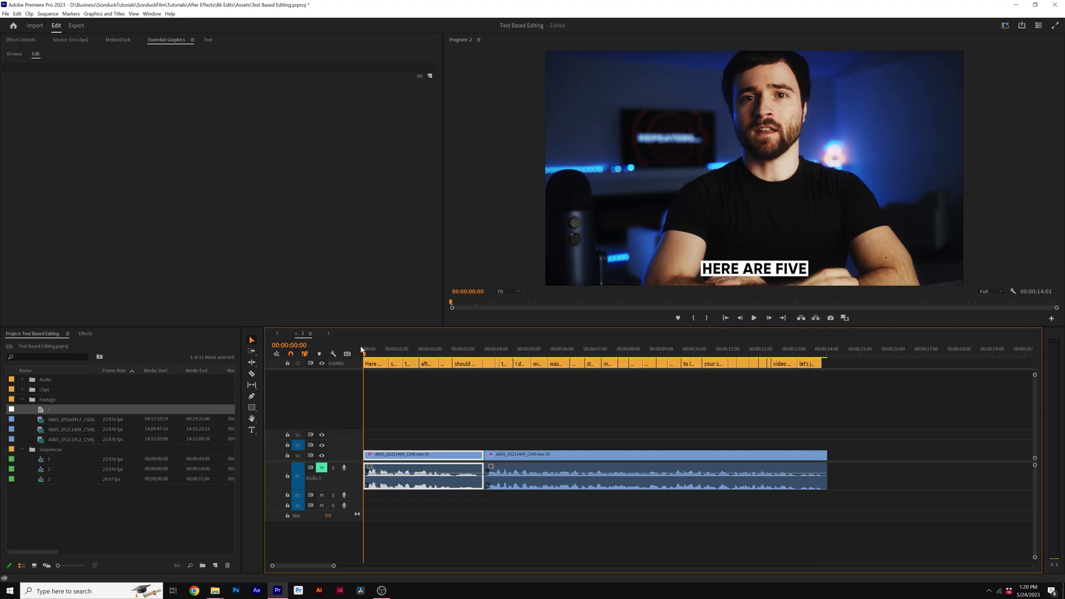
# - Play back part of the captioned sequence and upgrade all captions on the subtitle track to graphics
pyautogui.press('space')
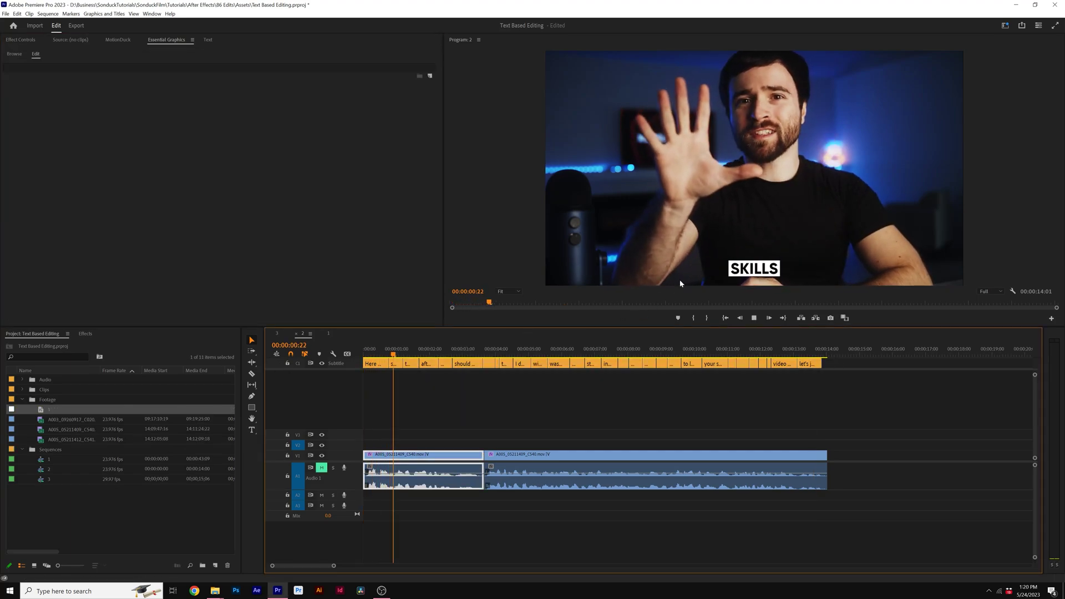
pyautogui.press('space')
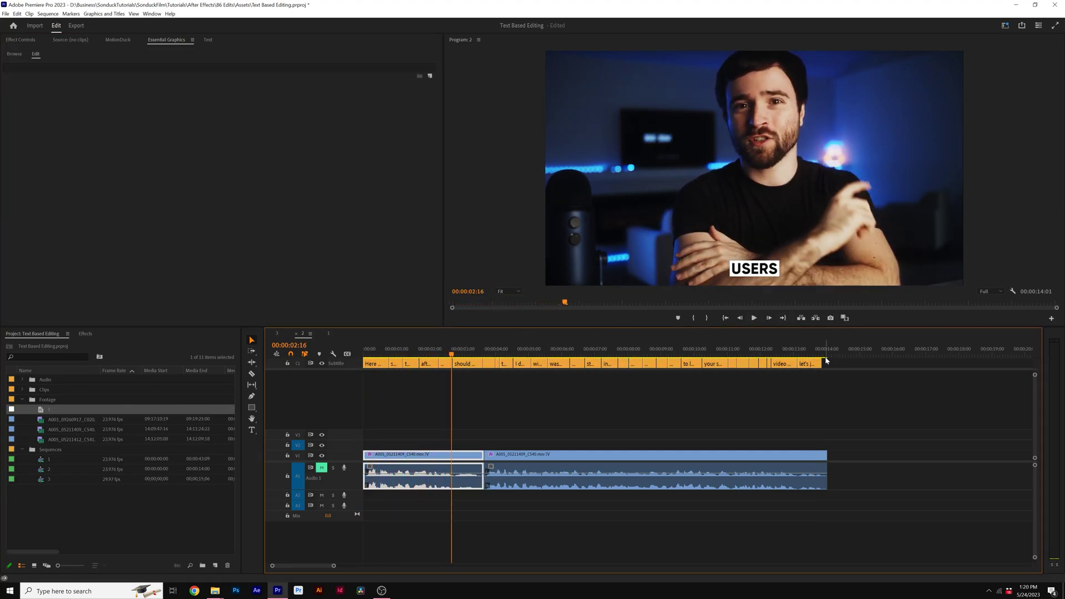
pyautogui.moveTo(843, 364); pyautogui.dragTo(352, 366)
pyautogui.click(100, 13)
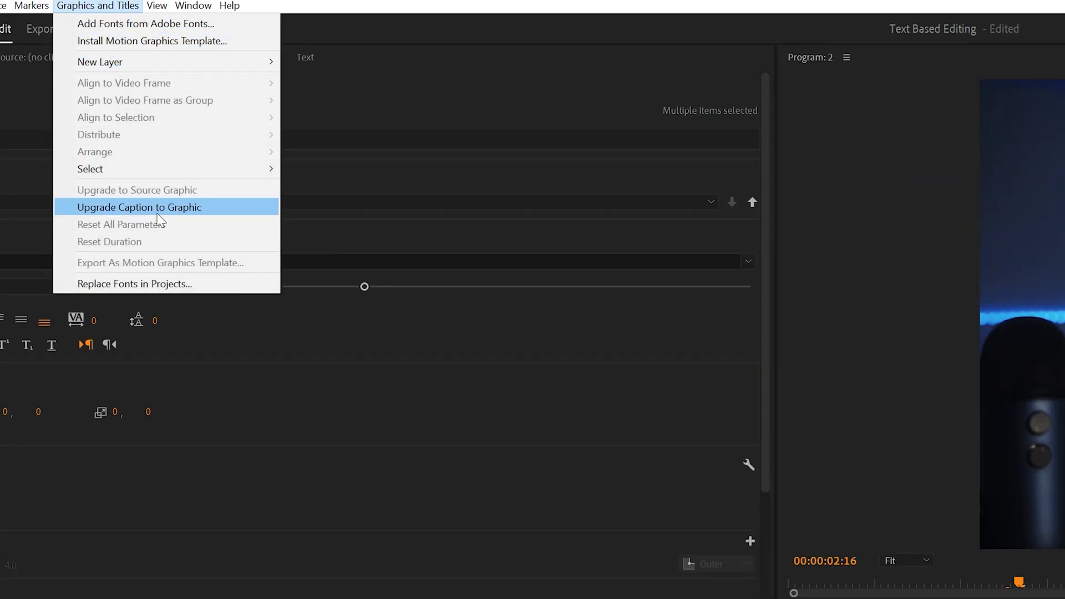
pyautogui.click(158, 214)
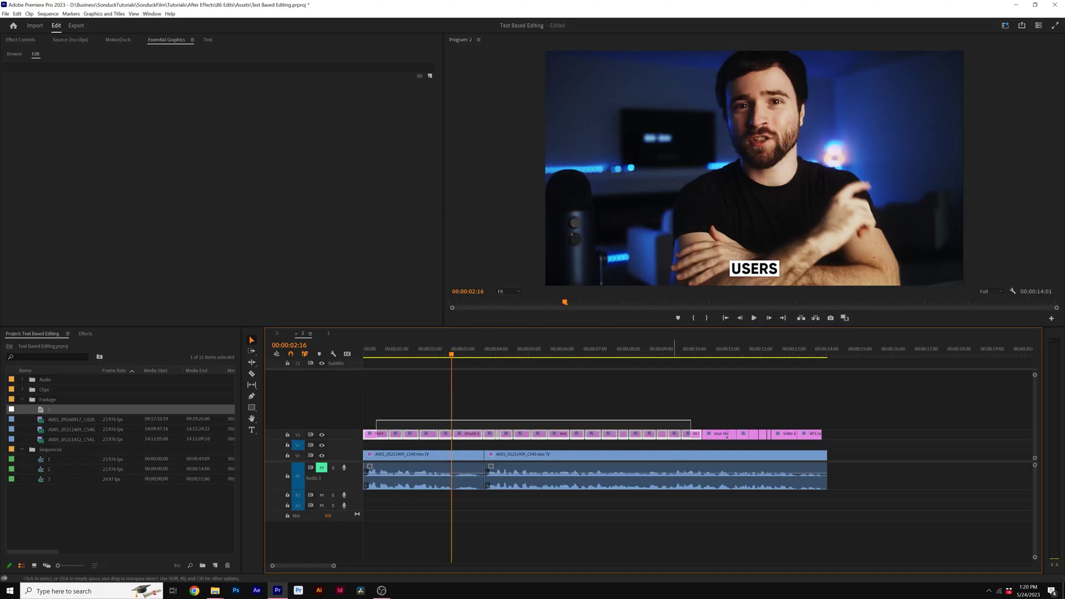
# - Animate the Scale of the first caption graphic, "Here are five", with keyframes at its start and about four frames in
pyautogui.press('Home')
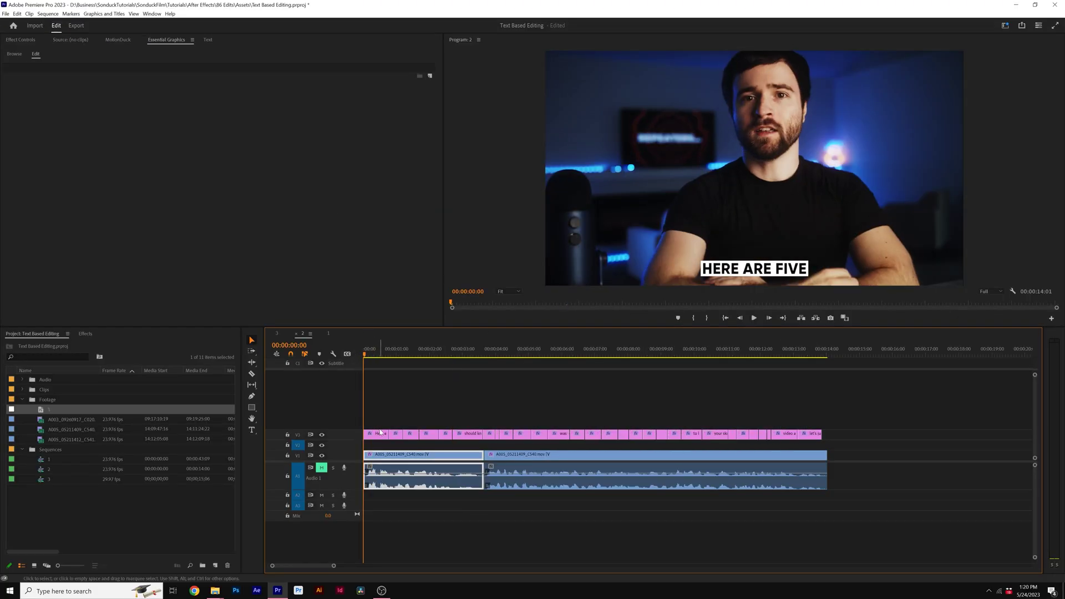
pyautogui.click(381, 435)
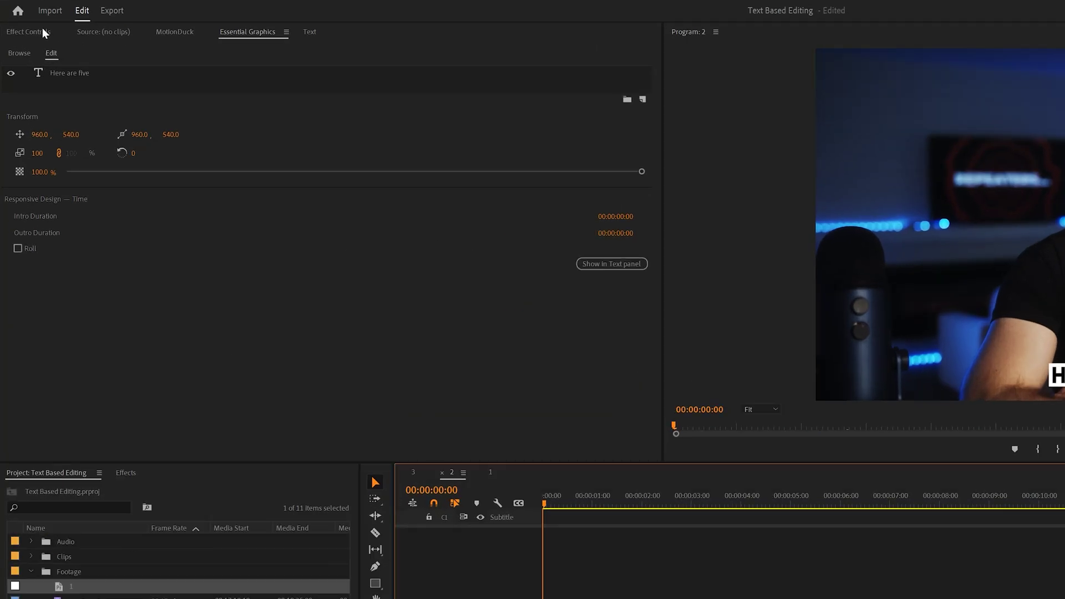
pyautogui.click(41, 31)
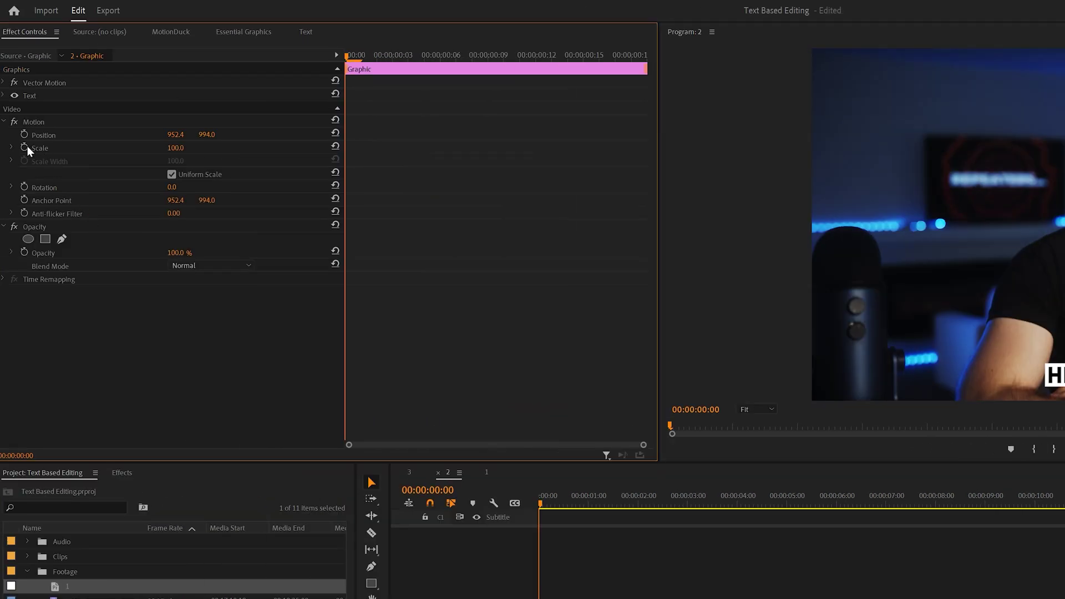
pyautogui.click(24, 148)
pyautogui.moveTo(361, 147); pyautogui.dragTo(406, 148)
pyautogui.click(177, 147)
pyautogui.press('Return')
# - Add an in-between Scale keyframe to the first caption graphic at 00:00:00:02
pyautogui.click(375, 55)
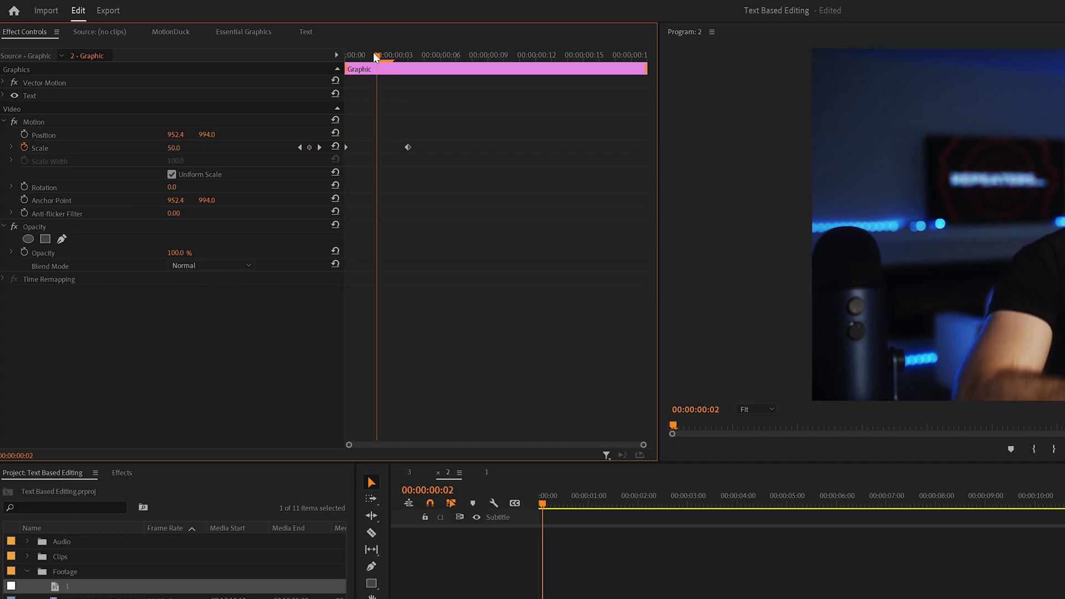
pyautogui.click(175, 147)
pyautogui.write('12')
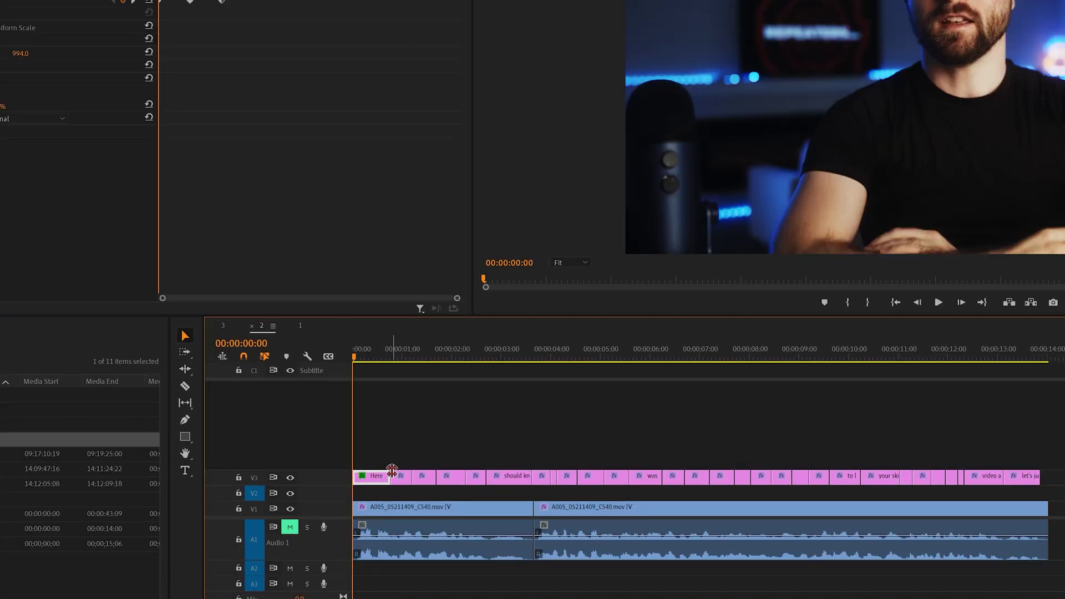
# - Paste the first caption's Motion attributes onto all the other caption graphics, without scaling attribute times
pyautogui.moveTo(1064, 442); pyautogui.dragTo(407, 478)
pyautogui.rightClick(408, 475)
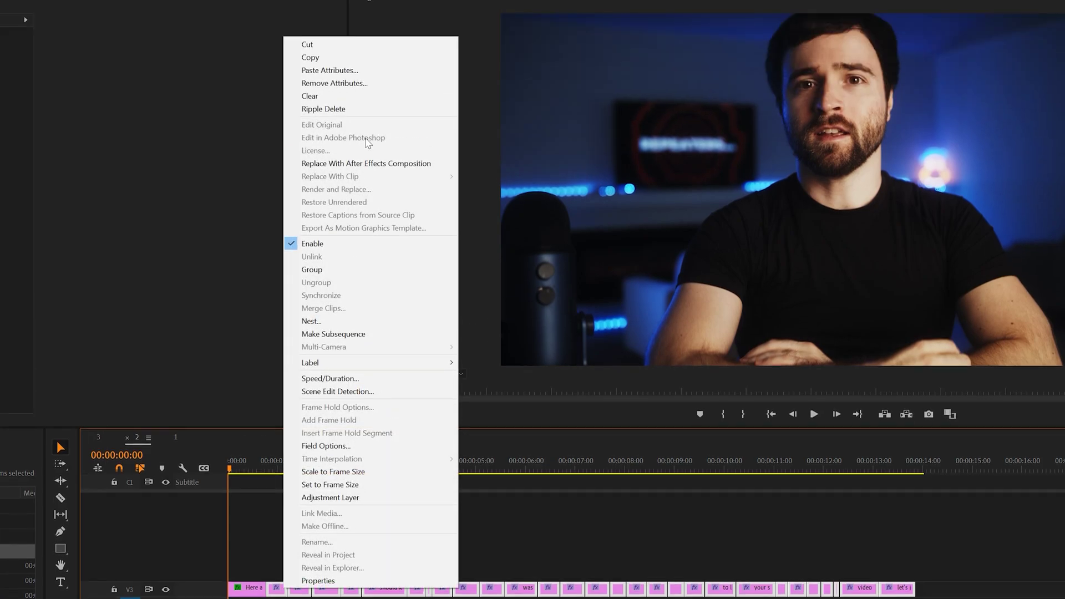
pyautogui.click(364, 71)
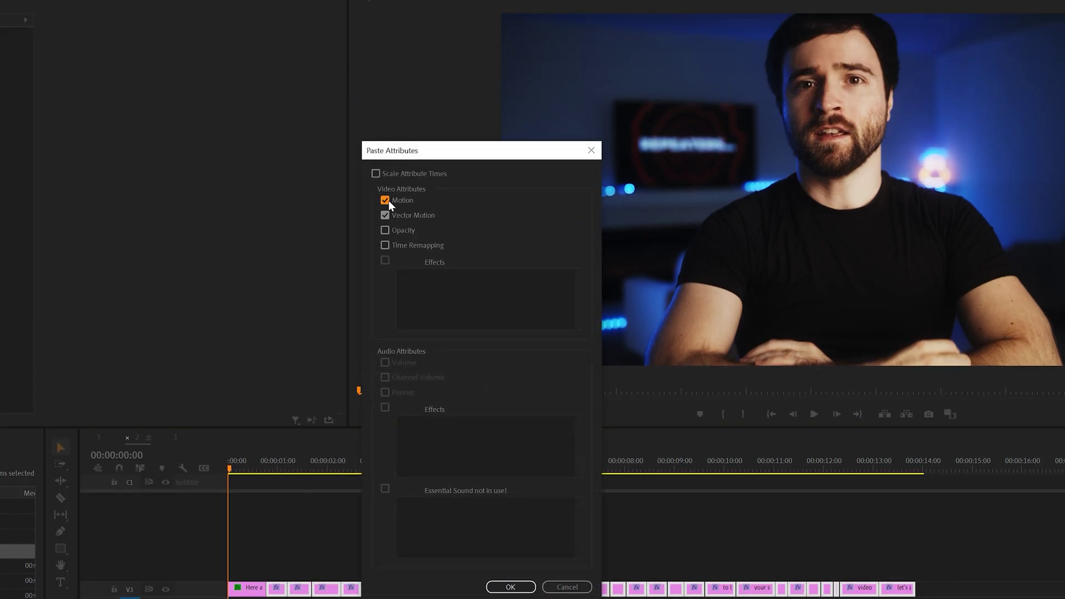
pyautogui.click(510, 587)
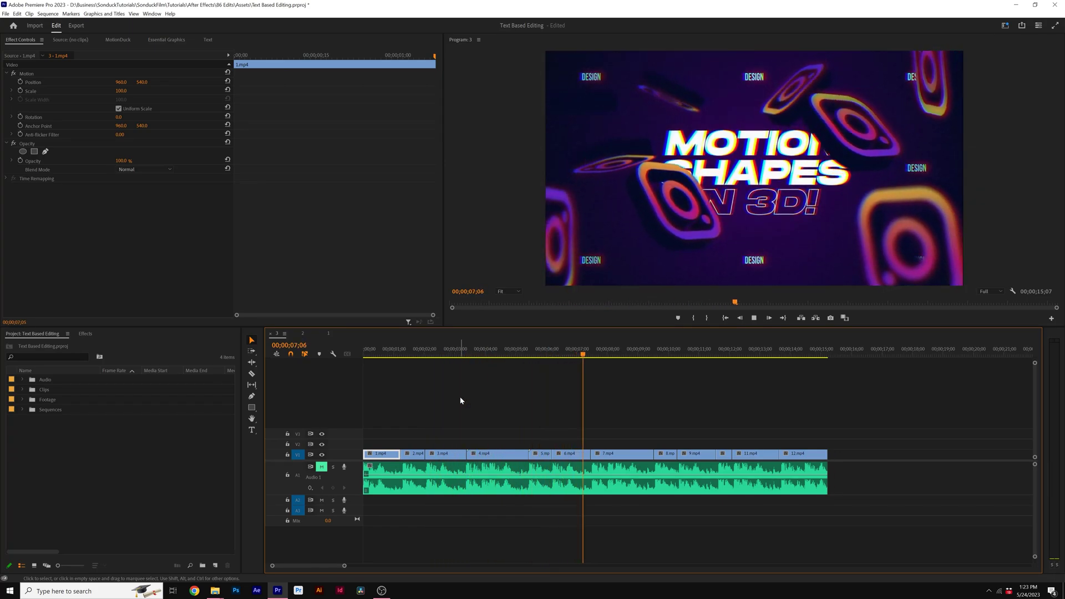
# - Add sequence markers on the beats of the music in sequence 3, starting at 00;00;00;00
pyautogui.moveTo(485, 350); pyautogui.dragTo(362, 353)
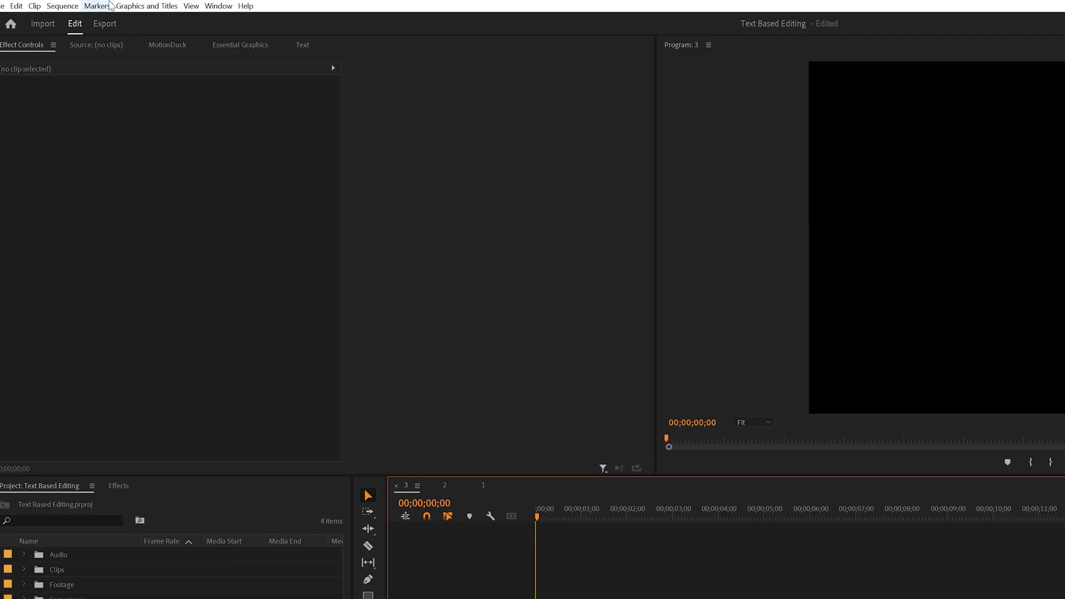
pyautogui.click(97, 6)
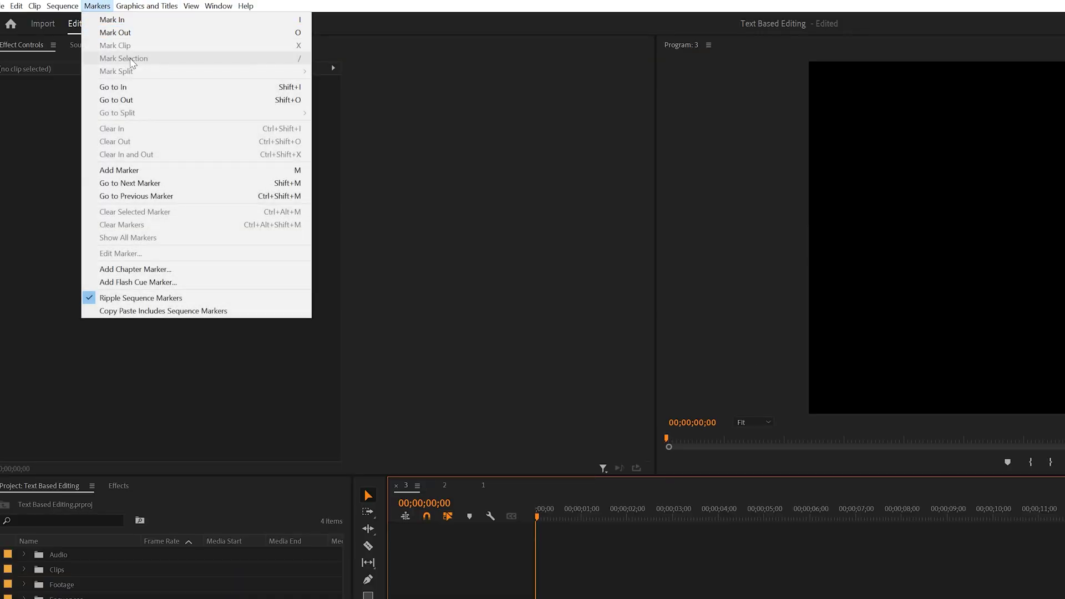
pyautogui.click(293, 172)
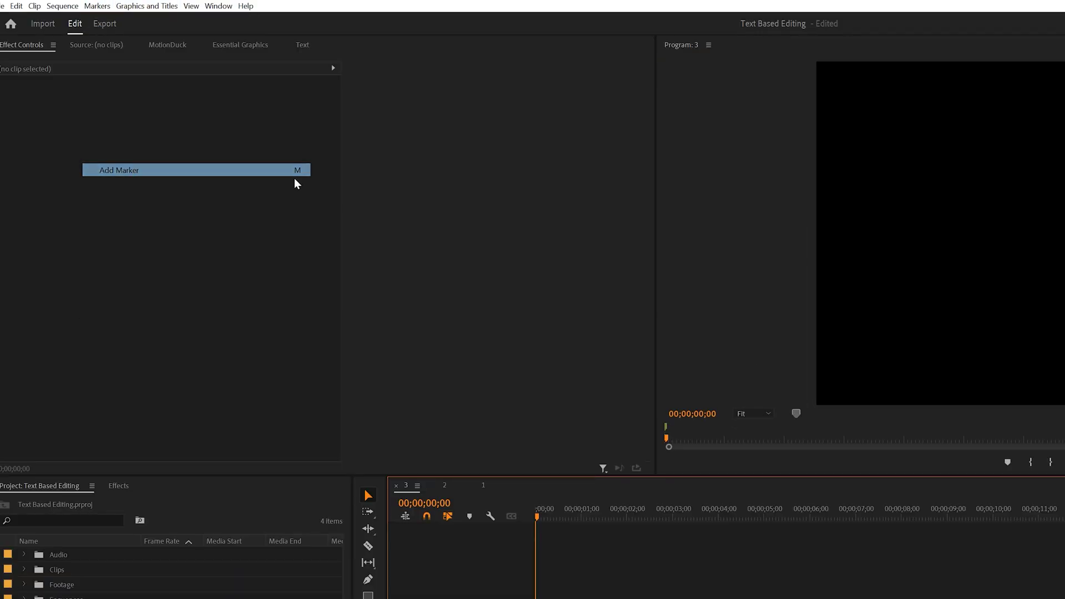
pyautogui.moveTo(577, 514); pyautogui.dragTo(595, 516)
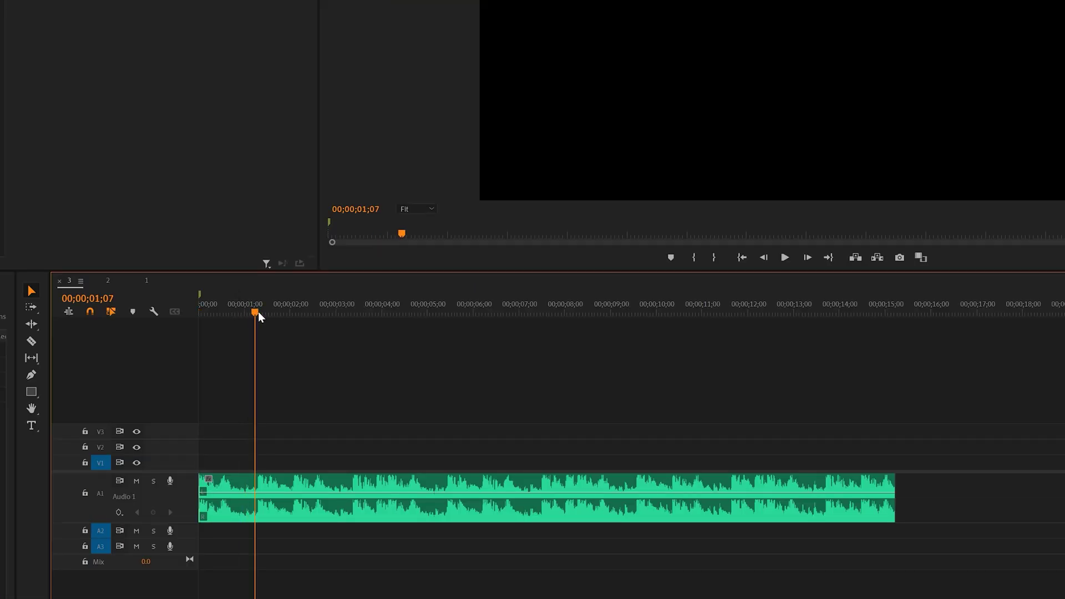
pyautogui.moveTo(259, 314); pyautogui.dragTo(312, 309)
pyautogui.moveTo(676, 308); pyautogui.dragTo(731, 309)
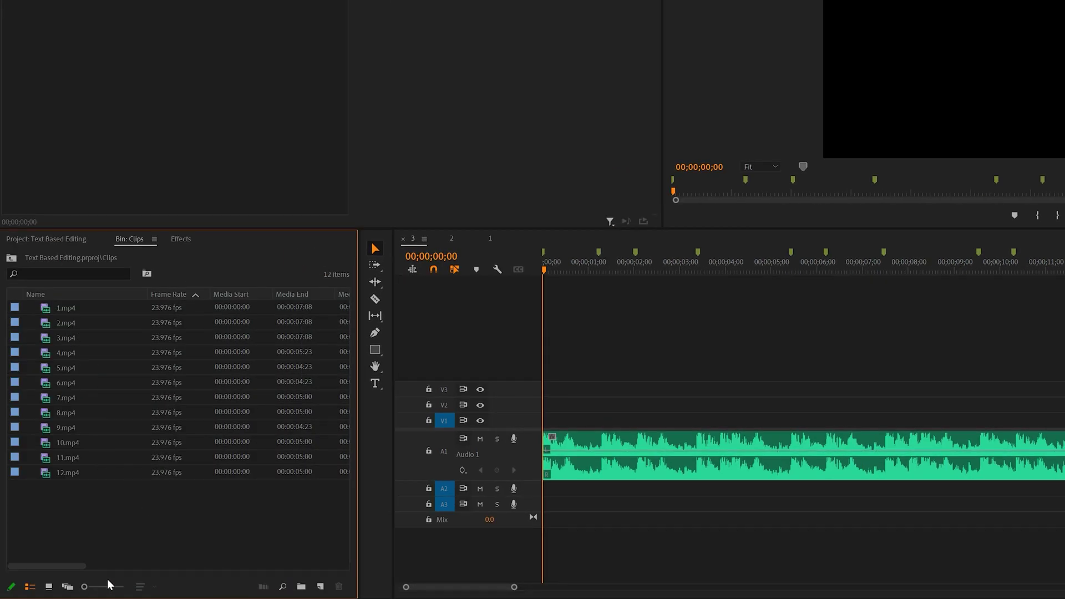
# - Display the Clips bin as thumbnails and look through its clips and their order
pyautogui.click(67, 587)
pyautogui.scroll(-1, 202, 427)
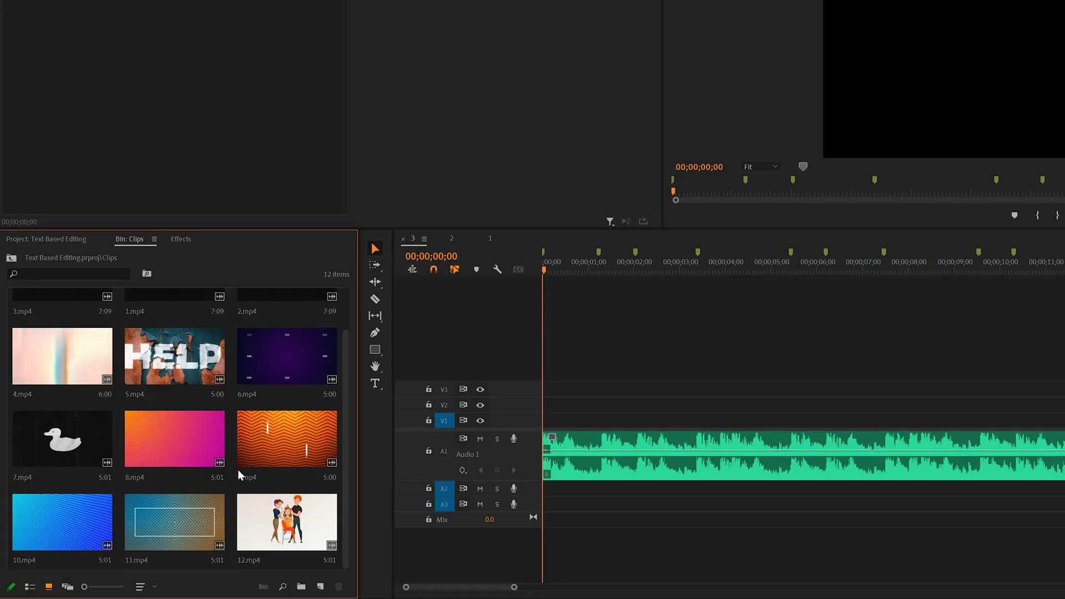
pyautogui.scroll(1, 219, 425)
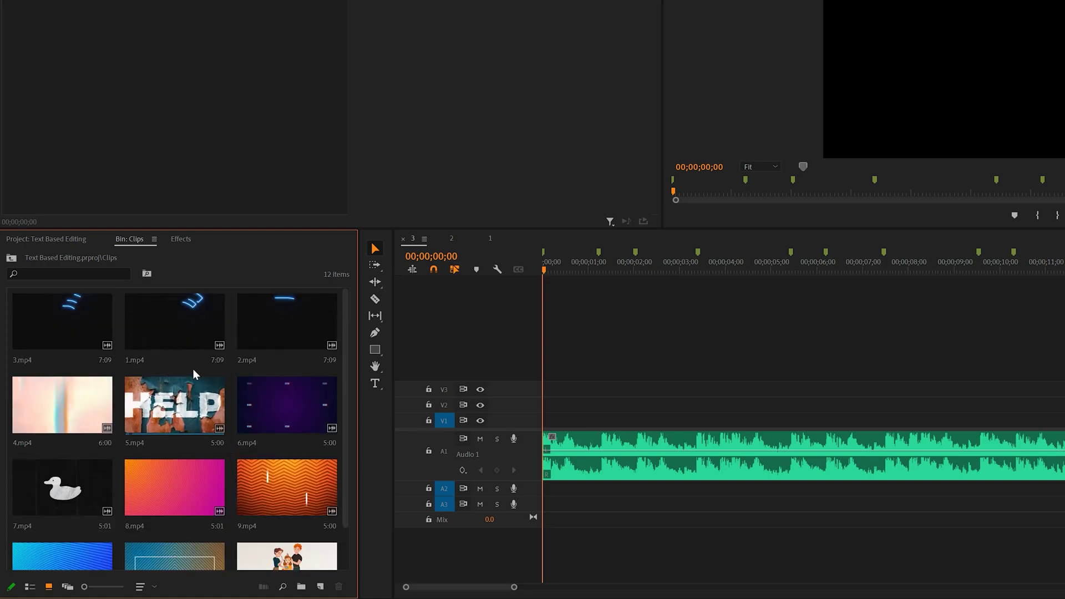
pyautogui.scroll(-1, 221, 383)
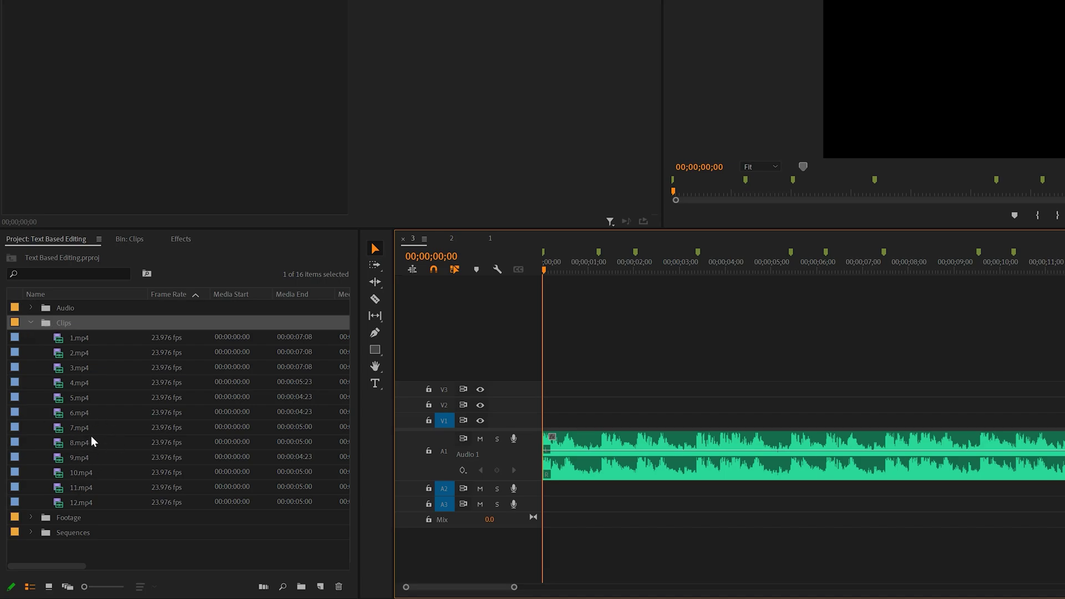
# - Automate the Clips bin to the sequence in Sort Order, placed At Unnumbered Markers with Overwrite Edit and Ignore Audio on
pyautogui.click(42, 9)
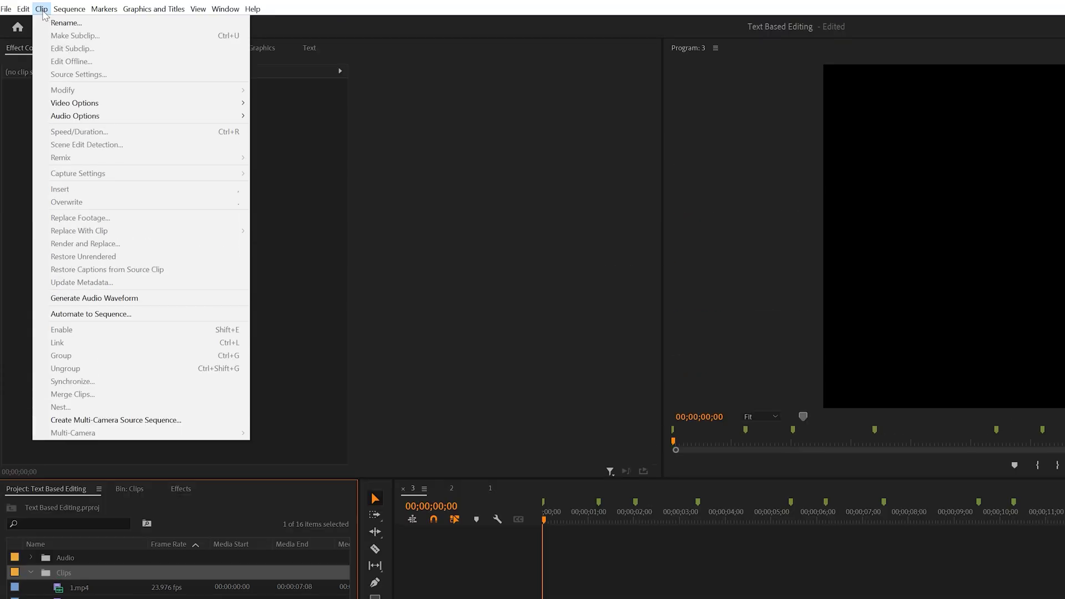
pyautogui.click(107, 314)
pyautogui.click(755, 312)
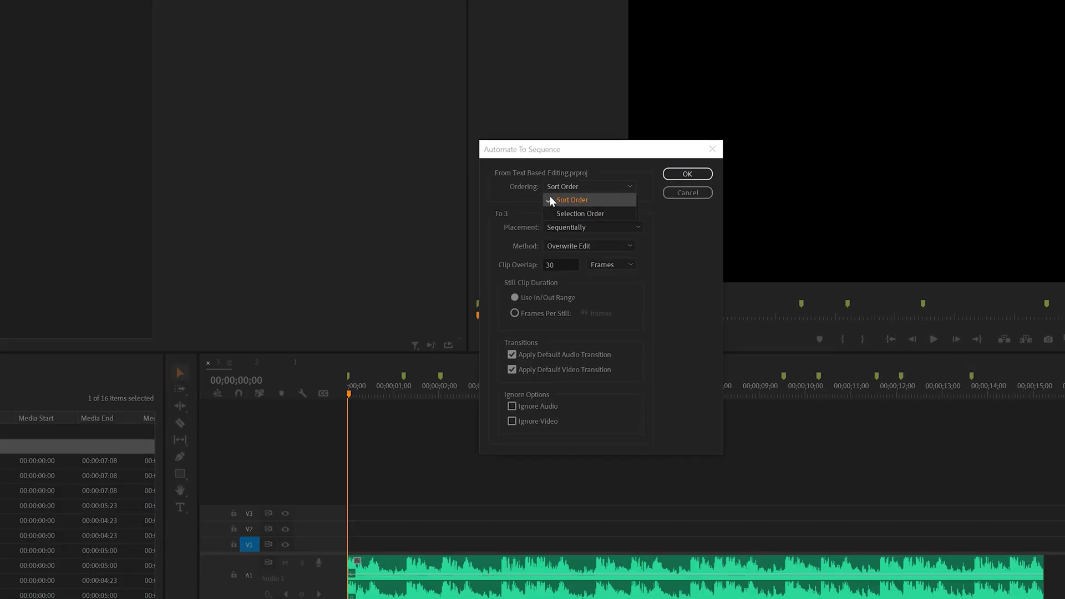
pyautogui.click(566, 245)
pyautogui.click(578, 271)
pyautogui.click(562, 225)
pyautogui.click(567, 229)
pyautogui.click(573, 232)
pyautogui.click(594, 254)
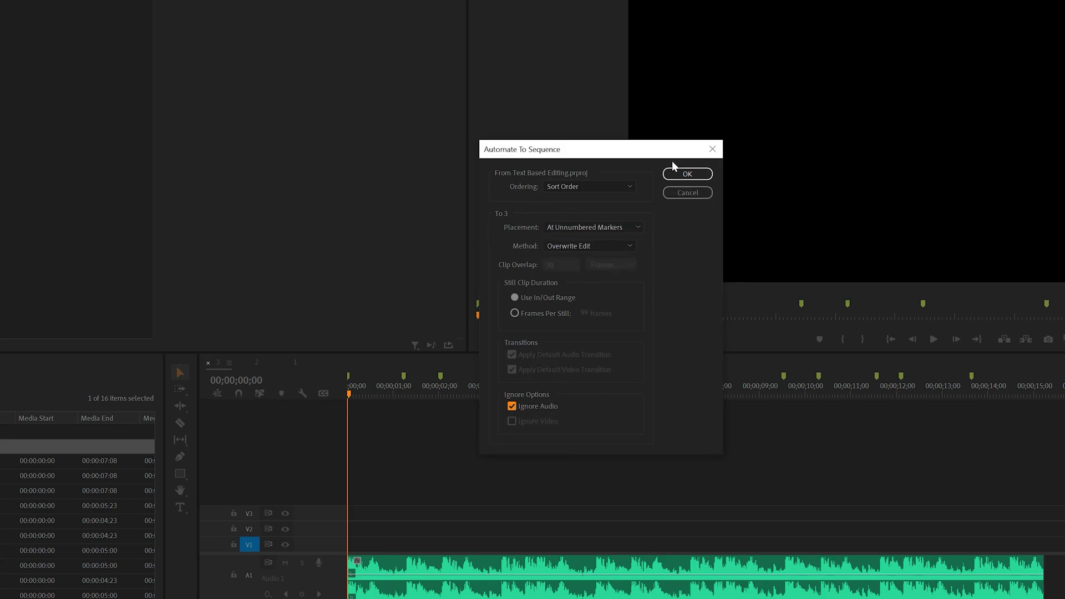
pyautogui.click(680, 175)
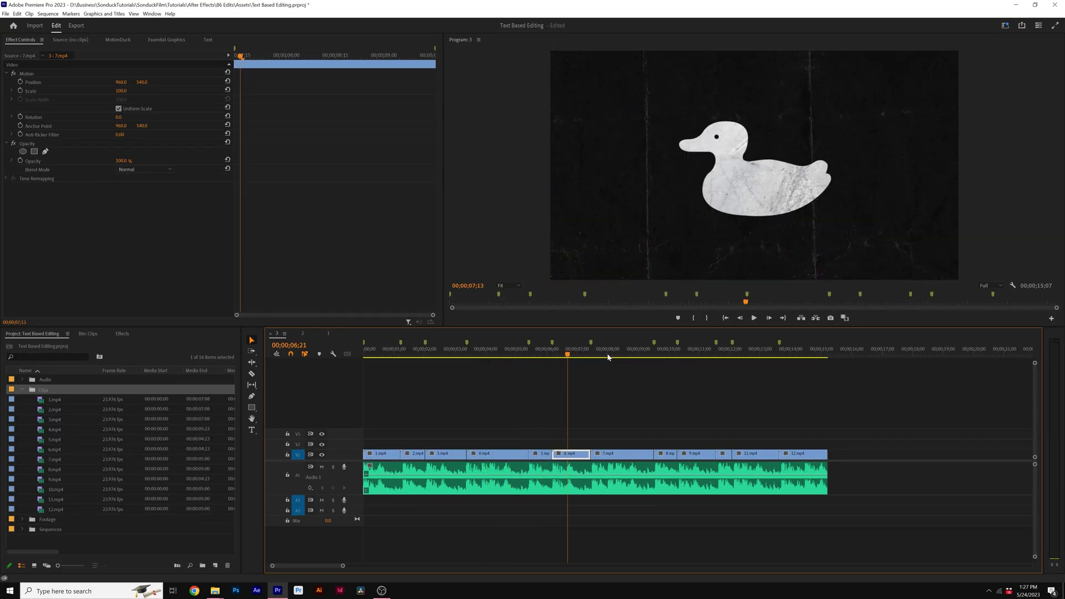
# - Slip the footage inside 2.mp4 and the following clips to change which portion plays without moving their cuts
pyautogui.click(771, 358)
pyautogui.click(408, 358)
pyautogui.click(252, 385)
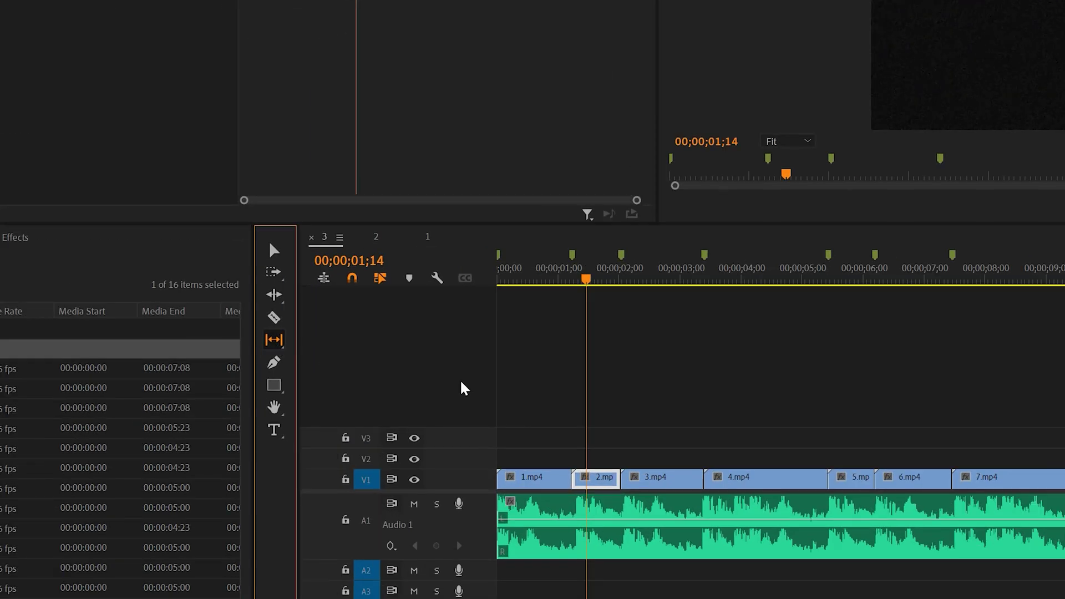
pyautogui.moveTo(412, 454); pyautogui.dragTo(355, 456)
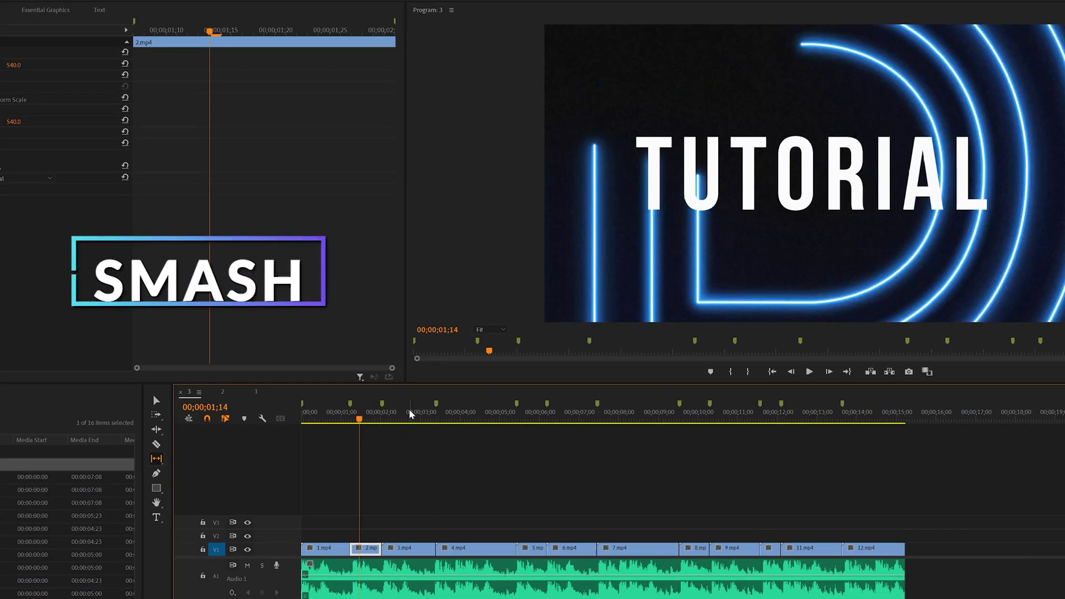
pyautogui.moveTo(530, 548); pyautogui.dragTo(477, 547)
pyautogui.click(572, 417)
pyautogui.moveTo(569, 548); pyautogui.dragTo(472, 543)
pyautogui.click(632, 416)
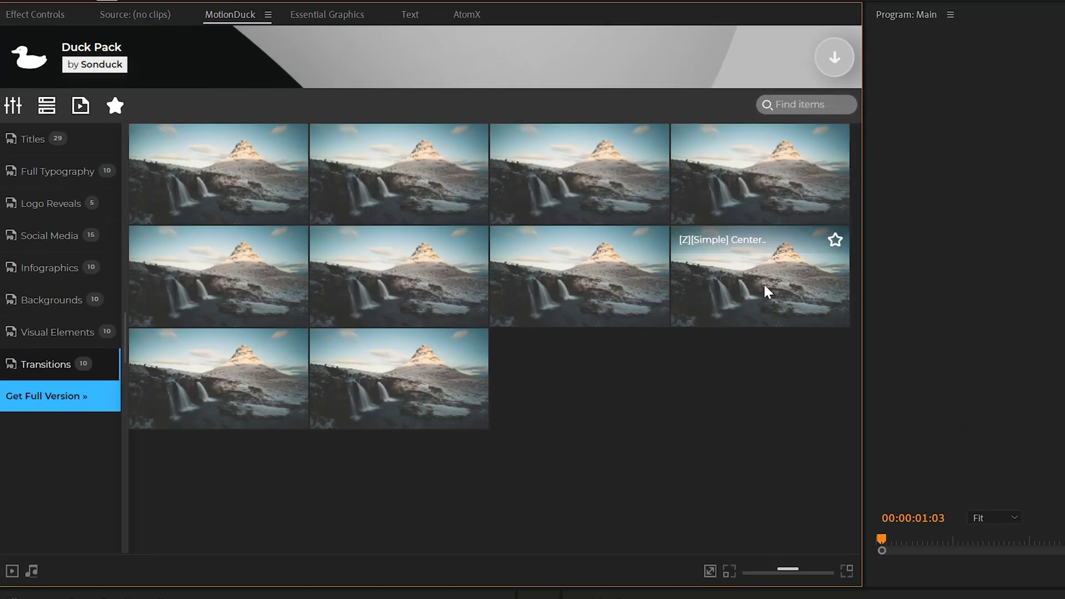
# - Apply the Duck Pack transition "[Z][Simple] Center.." over the first cut of the Main sequence
pyautogui.moveTo(587, 271); pyautogui.dragTo(935, 598)
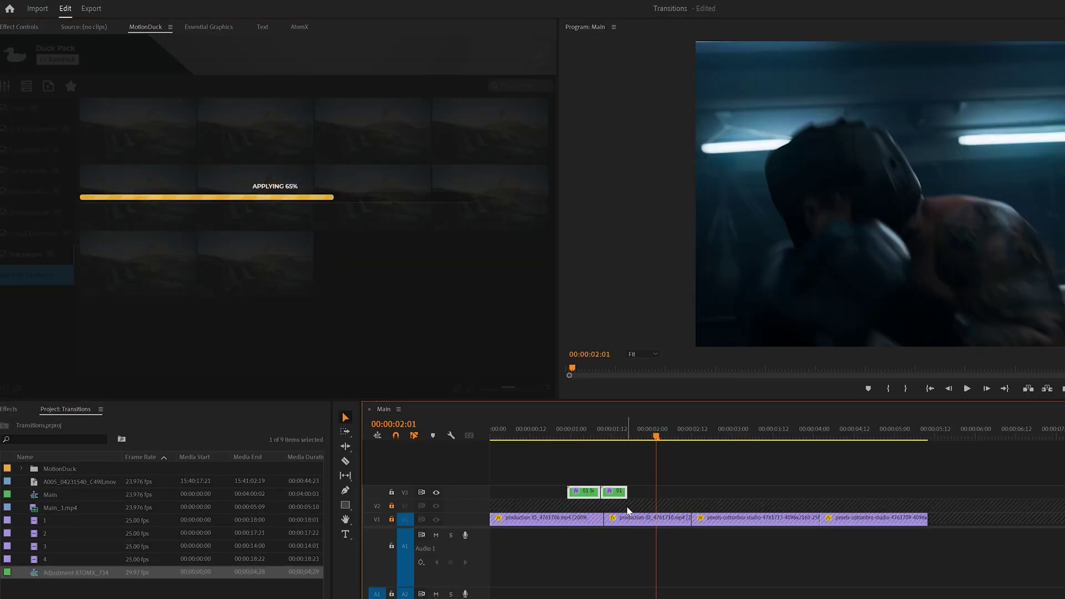